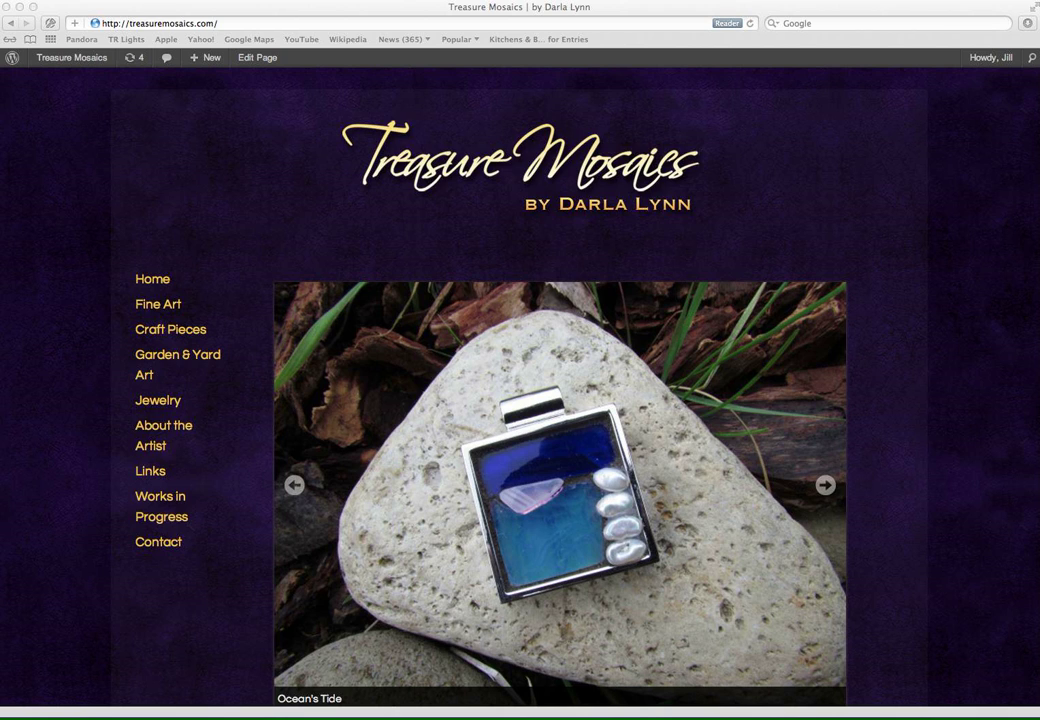
Step: Go to the Treasure Mosaics site dashboard and start a new post
{"action": "left_click", "coordinate": [86, 62]}
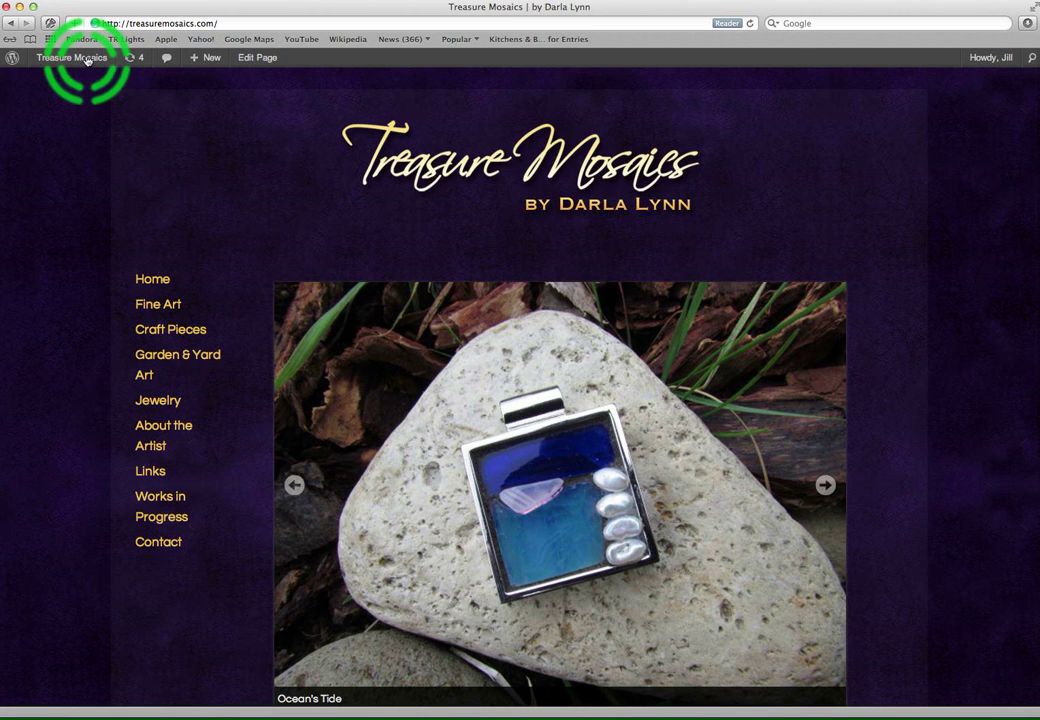
{"action": "left_click", "coordinate": [54, 82]}
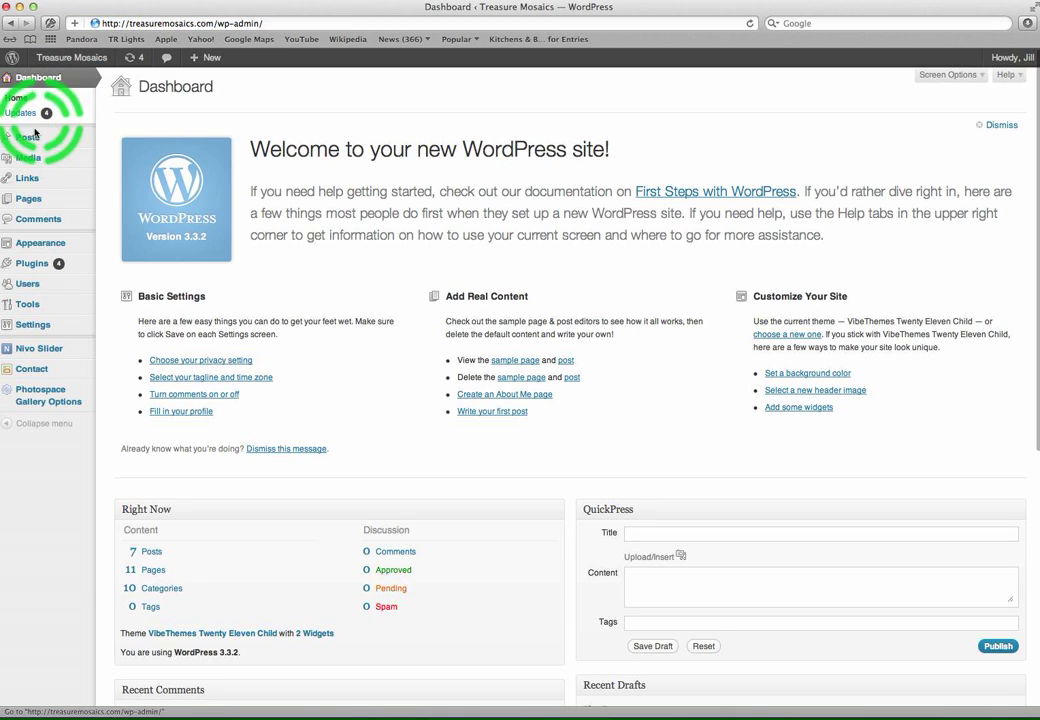
{"action": "mouse_move", "coordinate": [33, 140]}
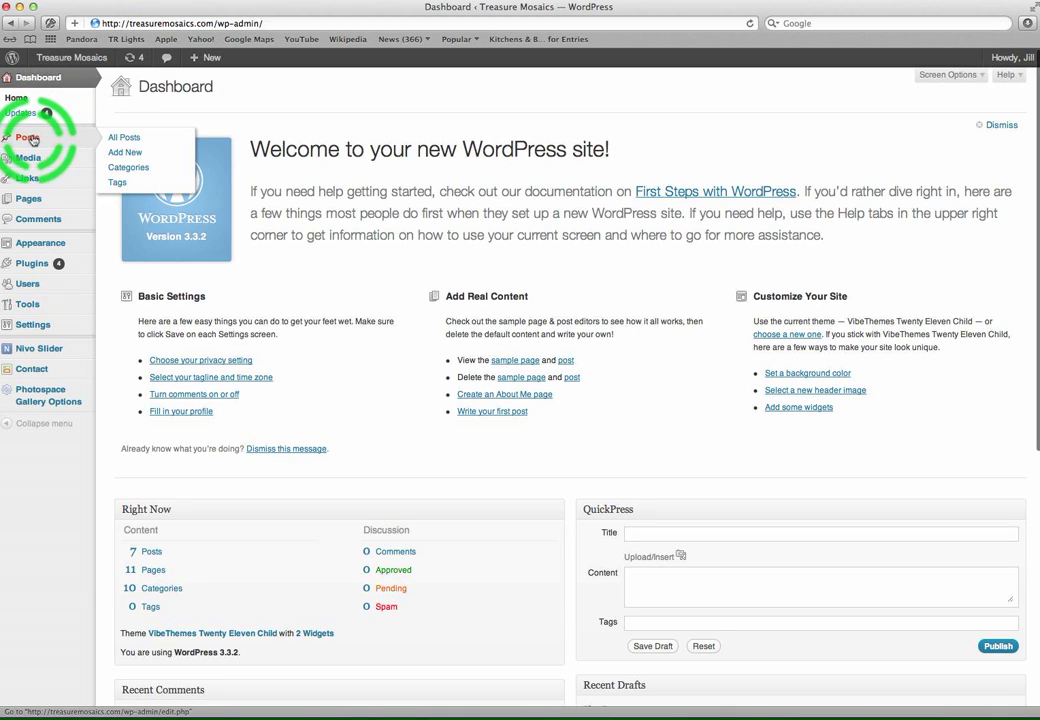
{"action": "left_click", "coordinate": [126, 154]}
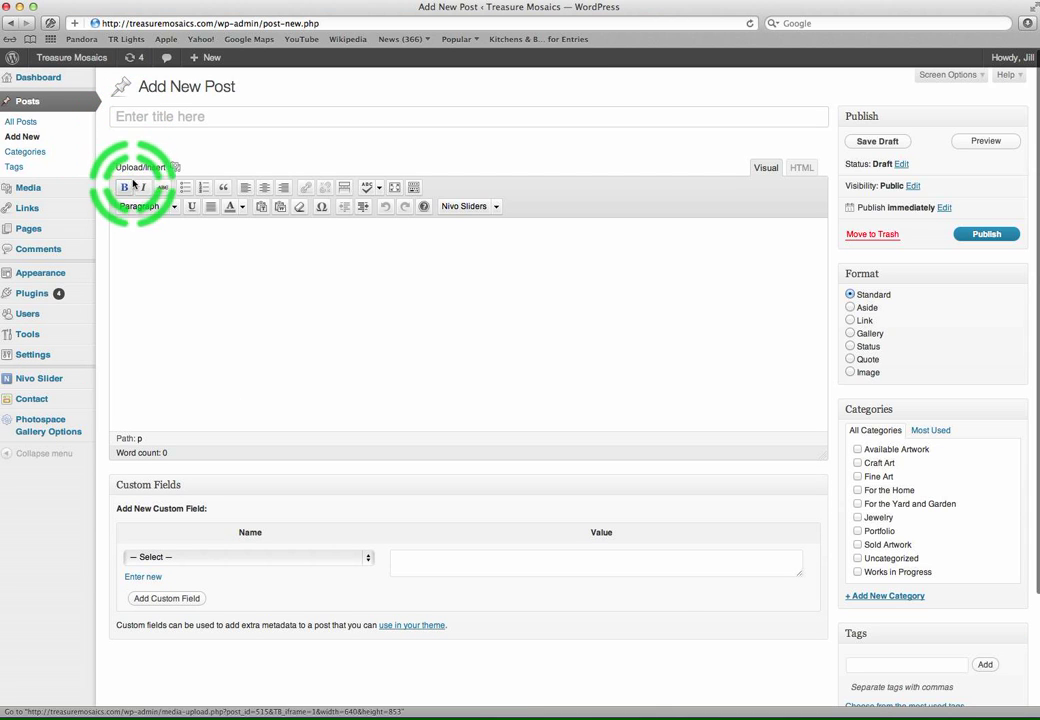
Step: Upload the image green wide.jpg from the sample photos folder as media for the new post
{"action": "left_click", "coordinate": [145, 171]}
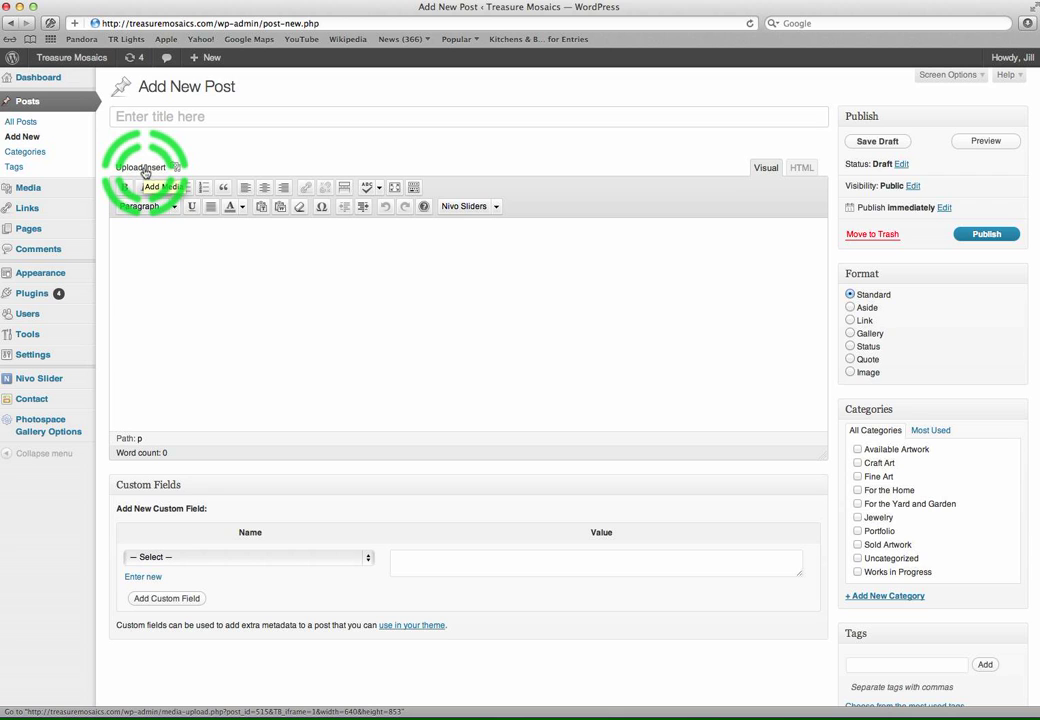
{"action": "scroll", "coordinate": [145, 172], "scroll_direction": "up", "scroll_amount": 1}
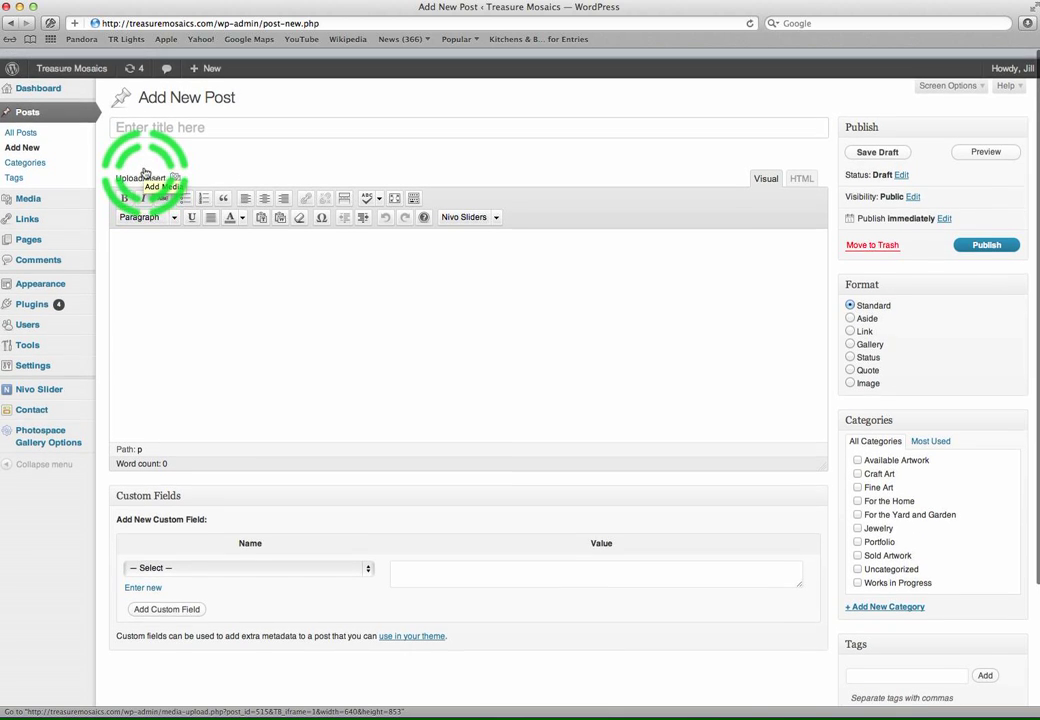
{"action": "left_click", "coordinate": [140, 168]}
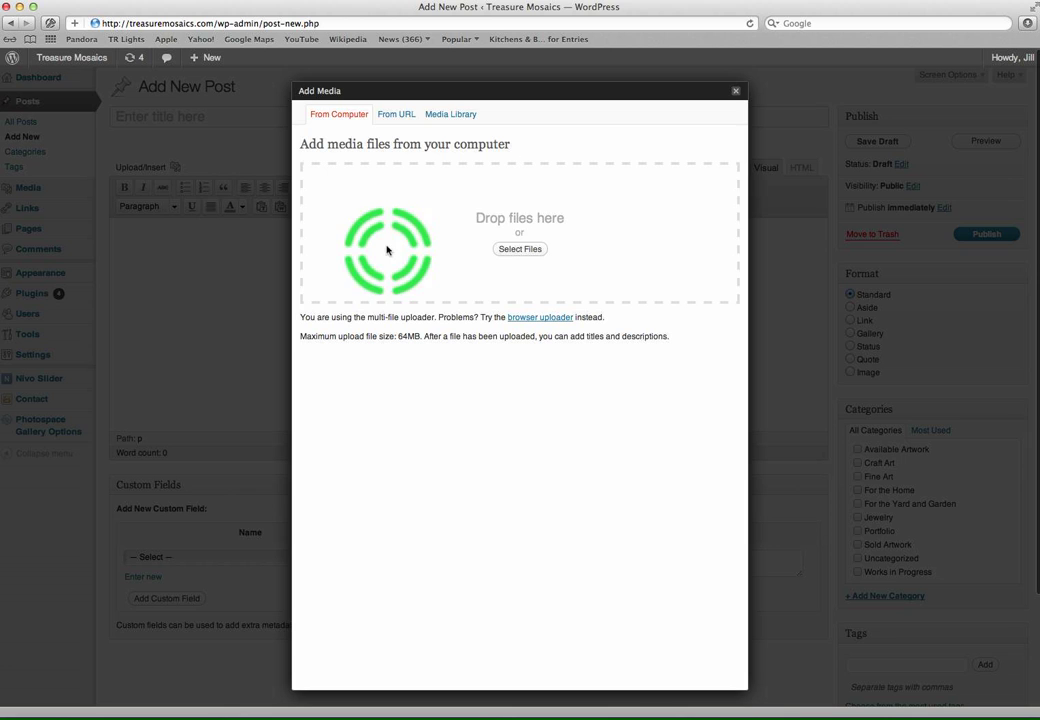
{"action": "left_click", "coordinate": [510, 249]}
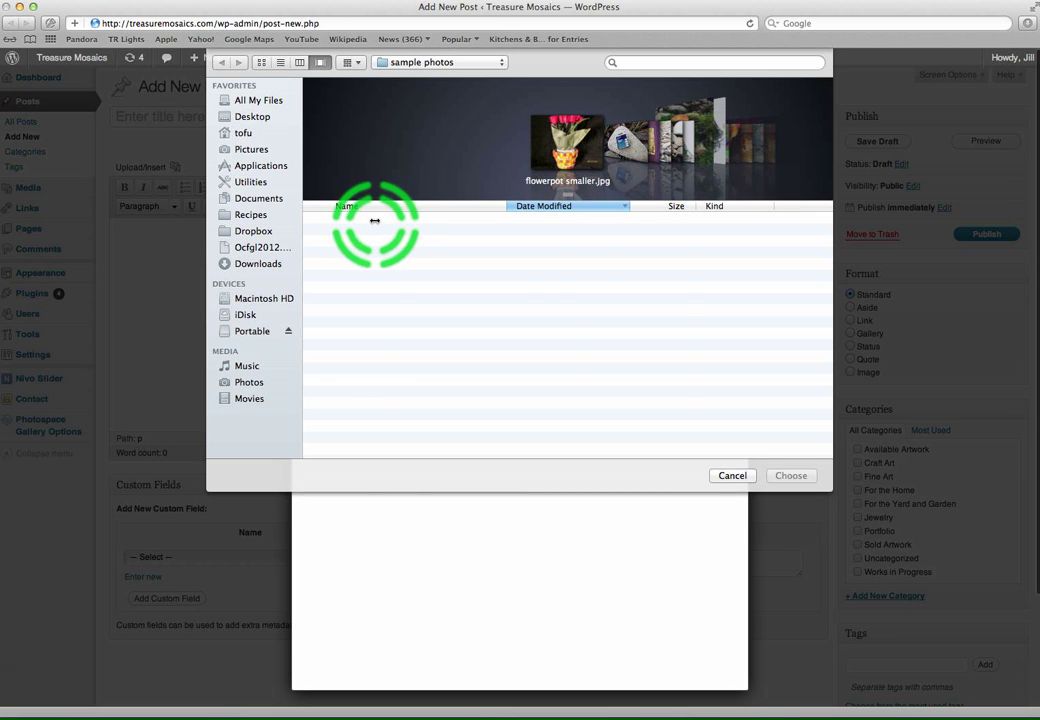
{"action": "left_click", "coordinate": [353, 284]}
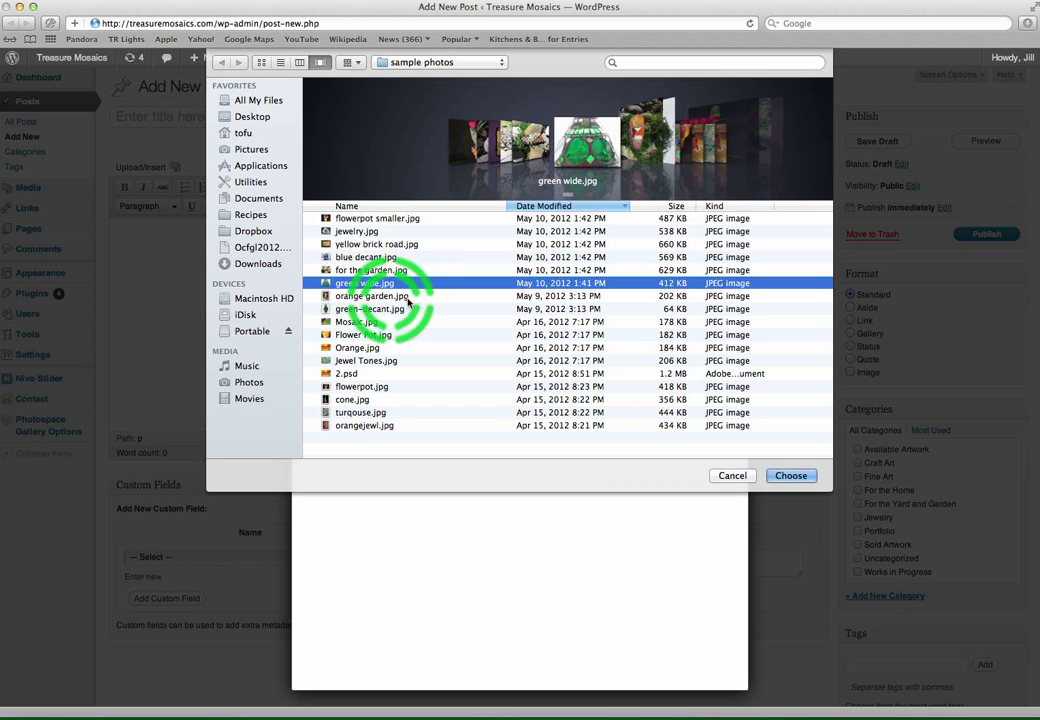
{"action": "left_click", "coordinate": [788, 476]}
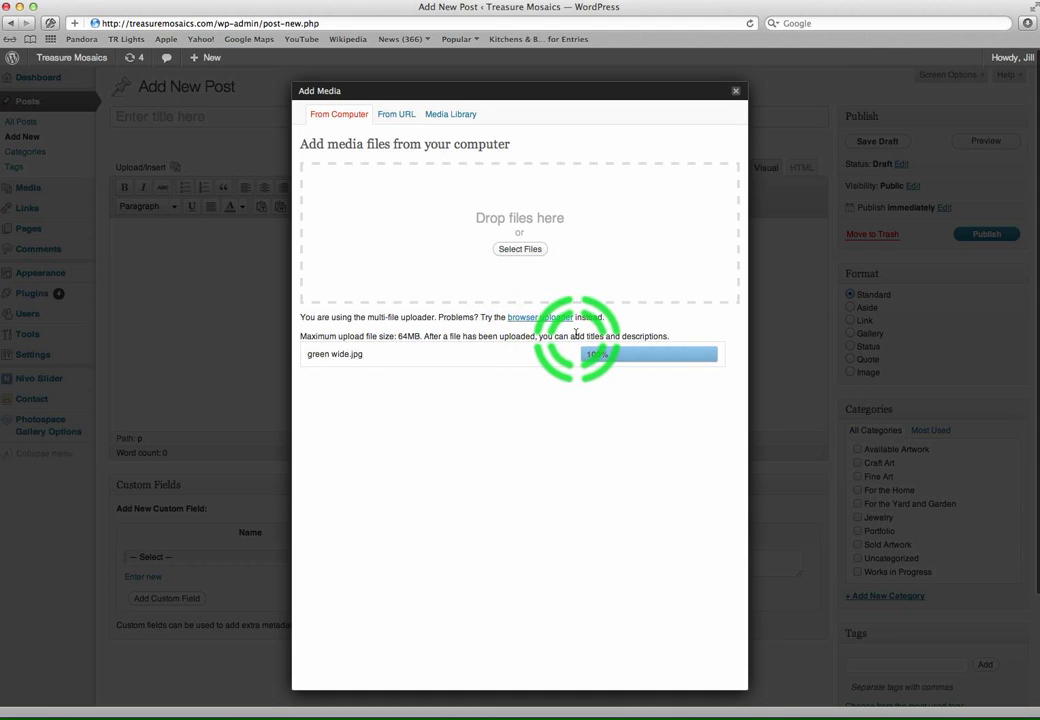
Step: Insert the uploaded image into the post at full size (840 × 630) with no alignment
{"action": "scroll", "coordinate": [578, 386], "scroll_direction": "down", "scroll_amount": 5}
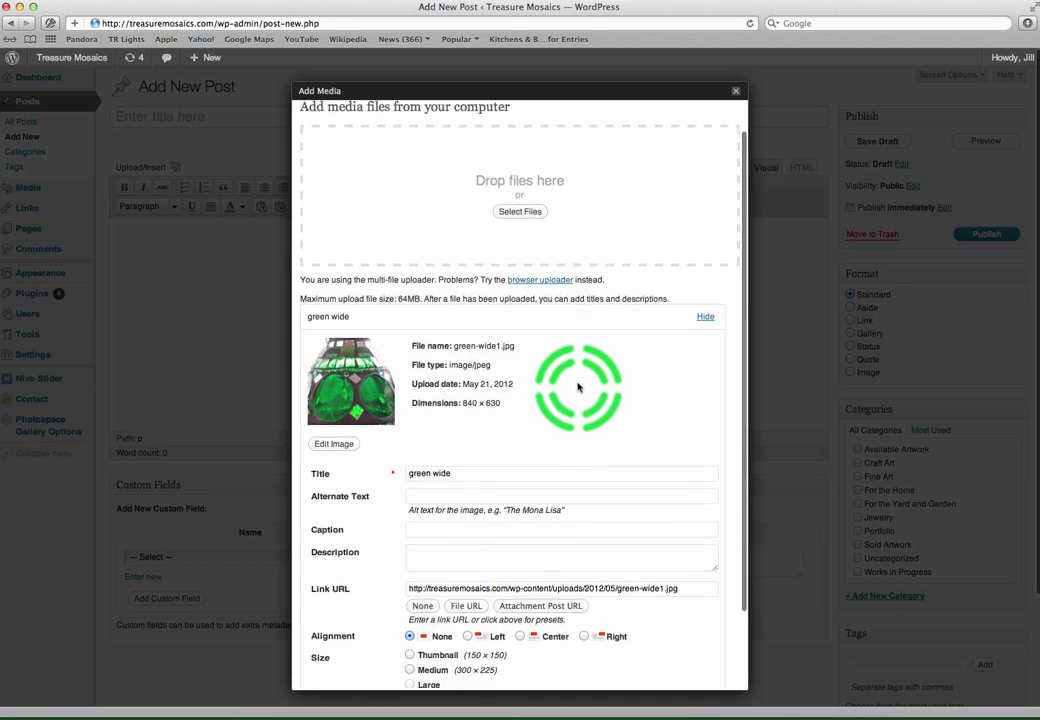
{"action": "scroll", "coordinate": [578, 386], "scroll_direction": "down", "scroll_amount": 2}
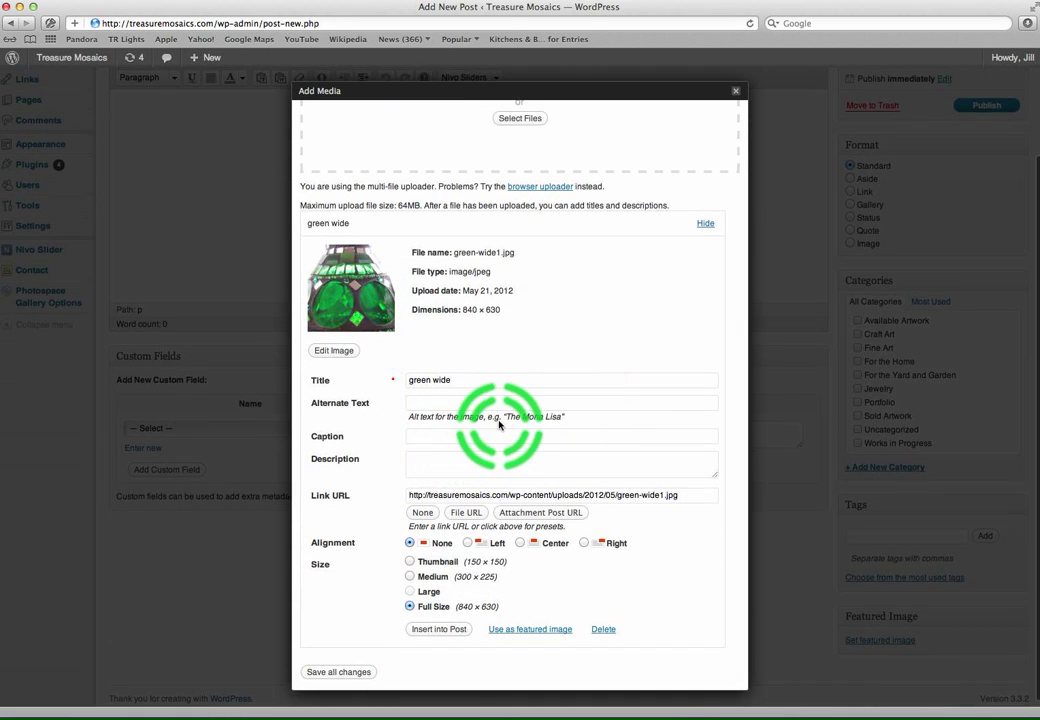
{"action": "scroll", "coordinate": [500, 428], "scroll_direction": "down", "scroll_amount": 1}
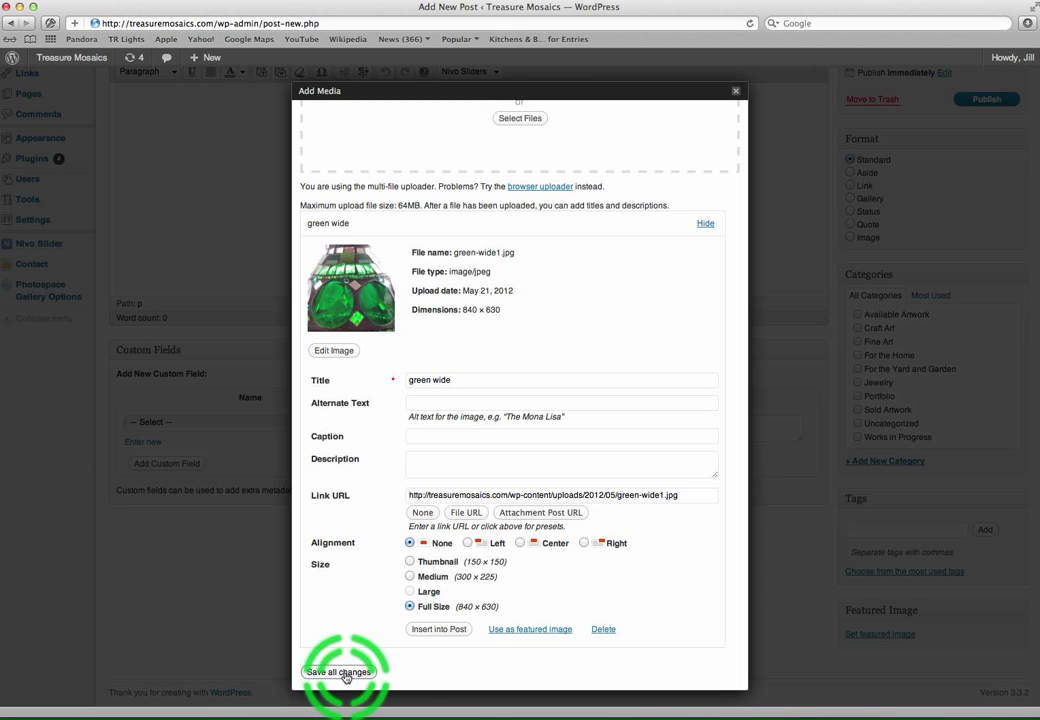
{"action": "left_click", "coordinate": [437, 629]}
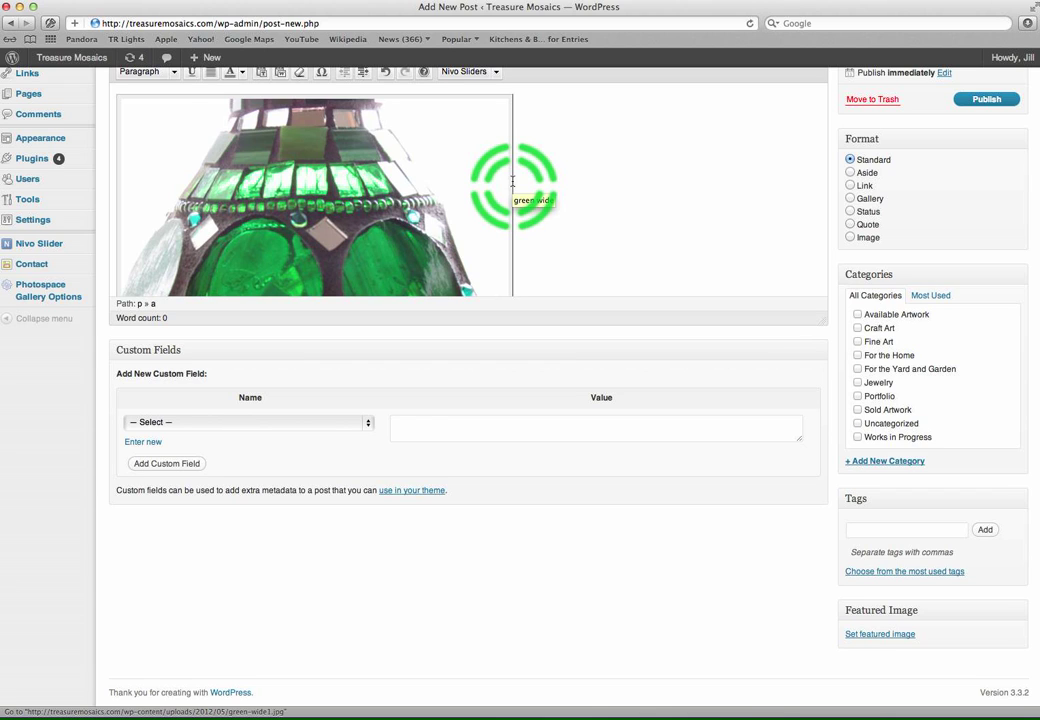
Step: Write "This piece is very nice" and "Size of the piece" as separate paragraphs below the image in the post
{"action": "scroll", "coordinate": [513, 183], "scroll_direction": "down", "scroll_amount": 2}
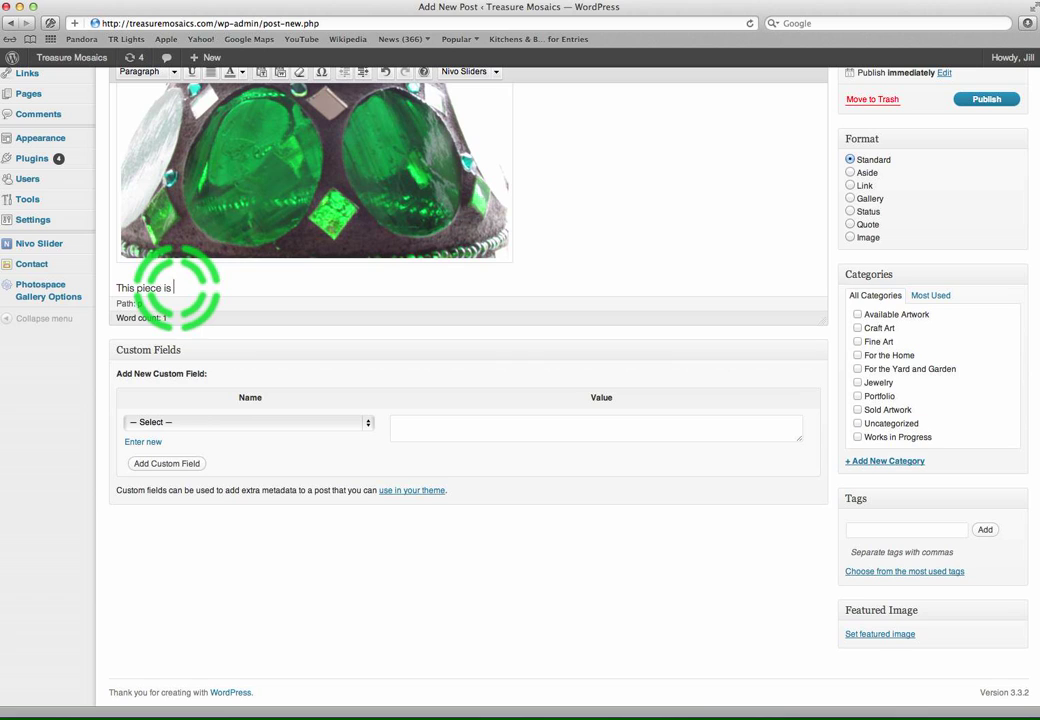
{"action": "type", "text": "ery nic"}
{"action": "key", "text": "Return"}
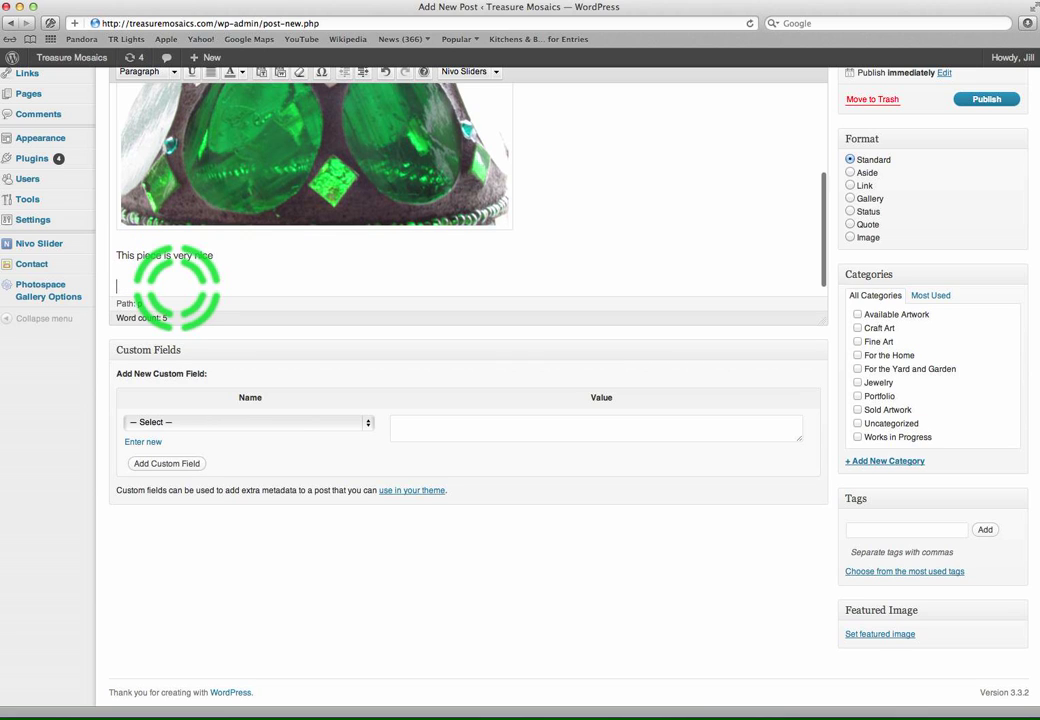
{"action": "type", "text": "Size of the piece"}
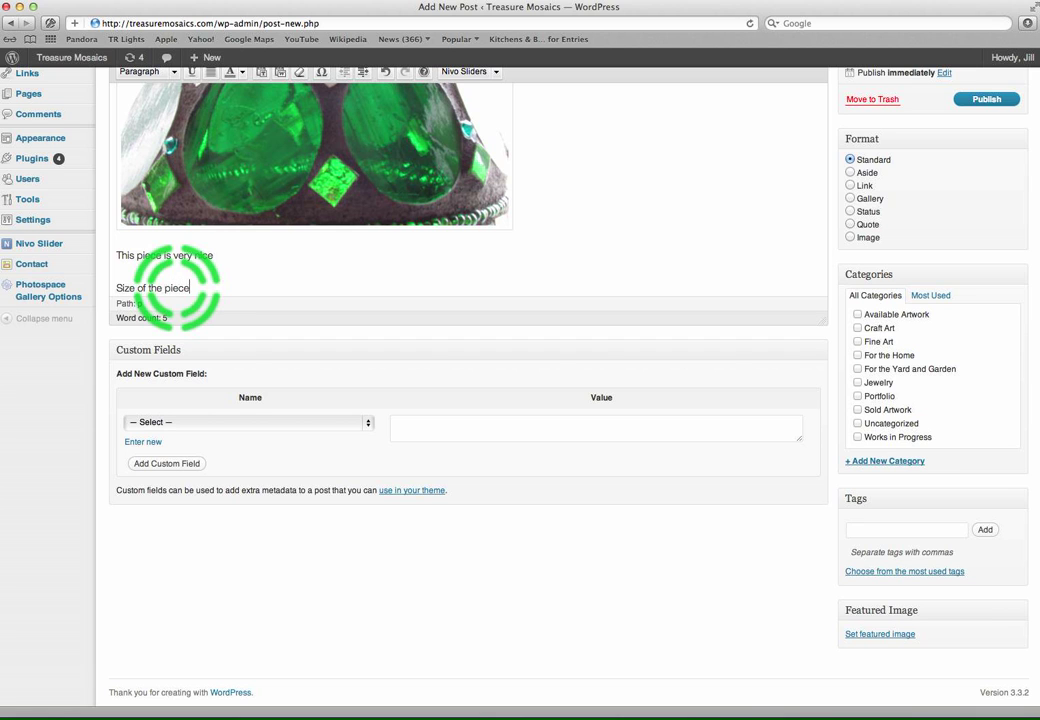
{"action": "scroll", "coordinate": [175, 285], "scroll_direction": "down", "scroll_amount": 1}
Step: Assign the post to the Available Artwork and Craft Art categories and publish it
{"action": "scroll", "coordinate": [300, 232], "scroll_direction": "up", "scroll_amount": 5}
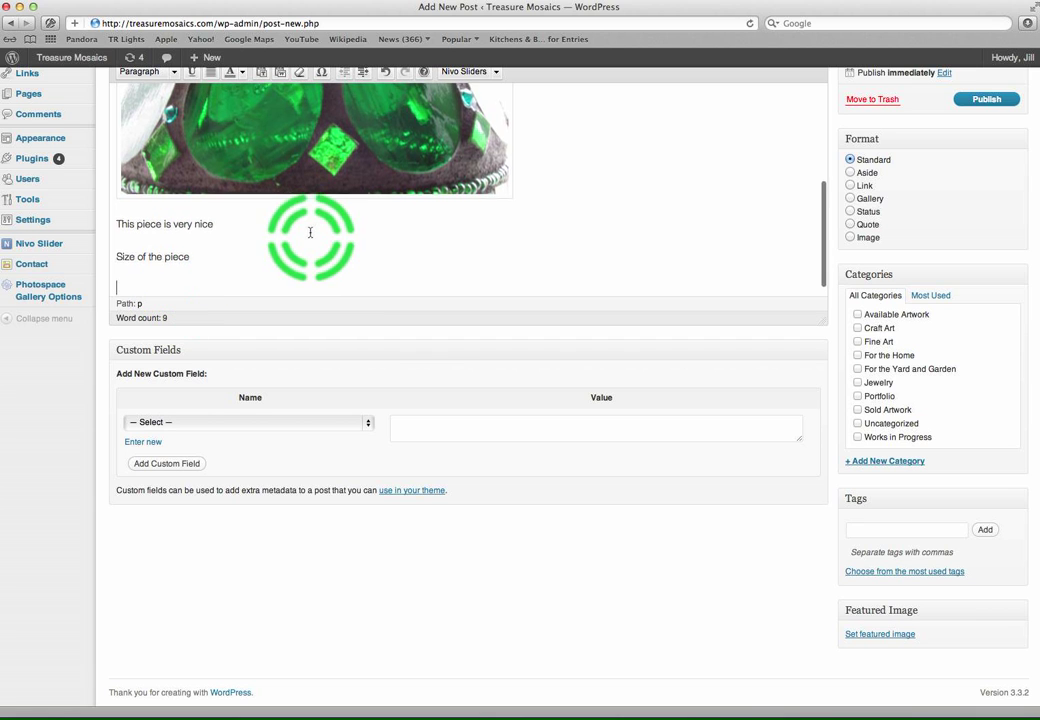
{"action": "scroll", "coordinate": [310, 232], "scroll_direction": "up", "scroll_amount": 1}
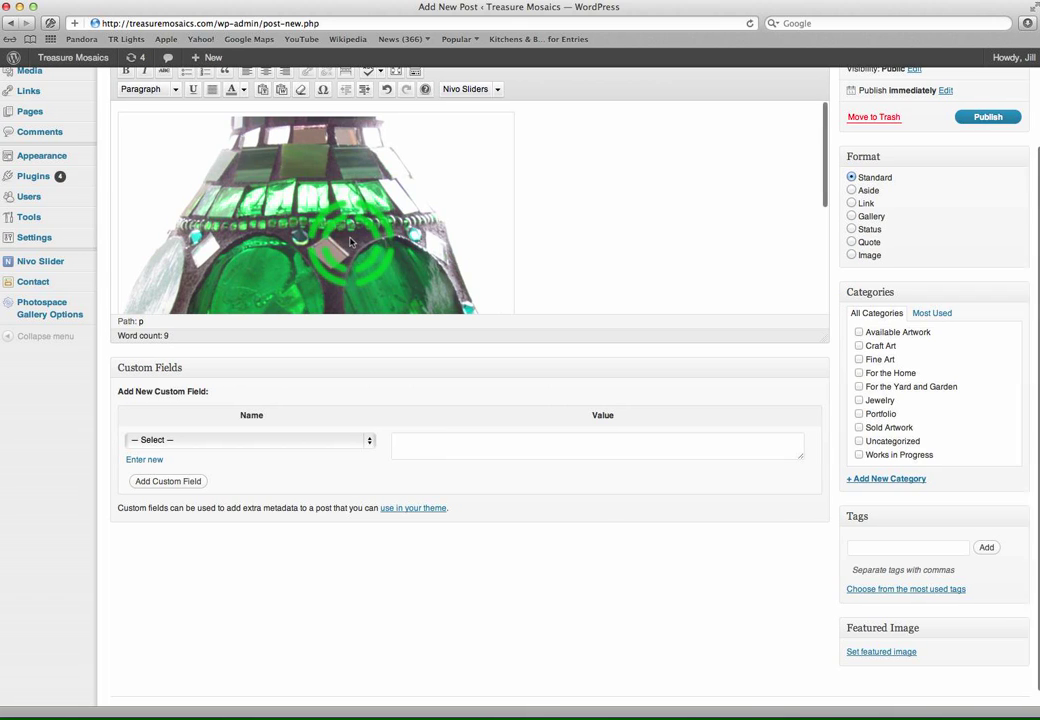
{"action": "scroll", "coordinate": [540, 240], "scroll_direction": "down", "scroll_amount": 5}
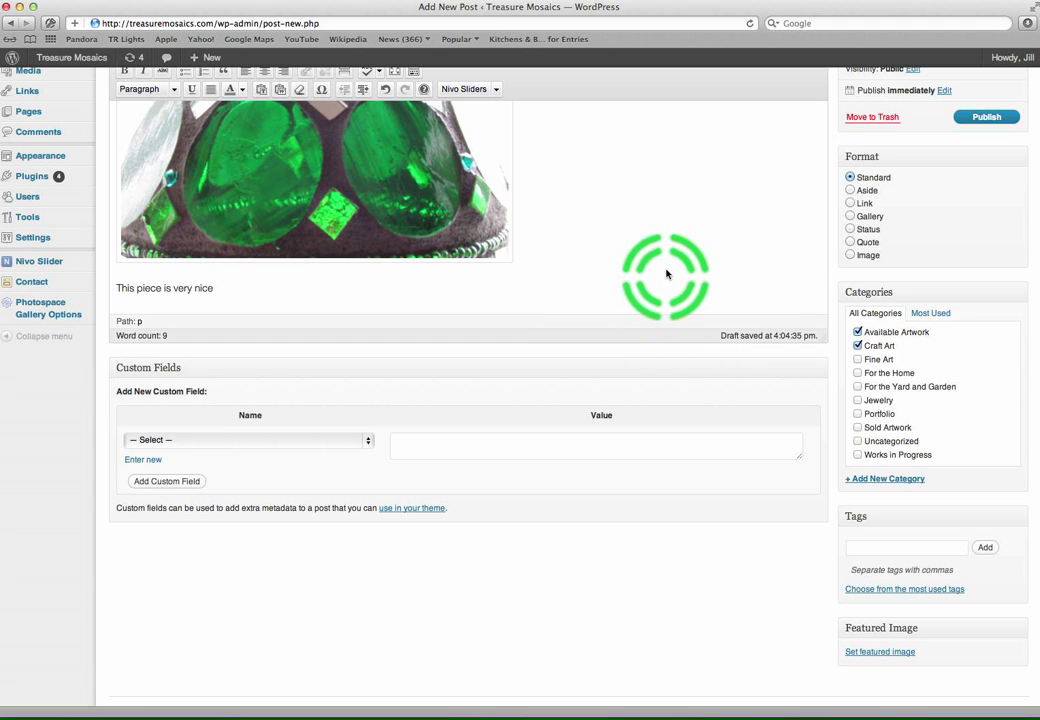
{"action": "scroll", "coordinate": [668, 274], "scroll_direction": "up", "scroll_amount": 6}
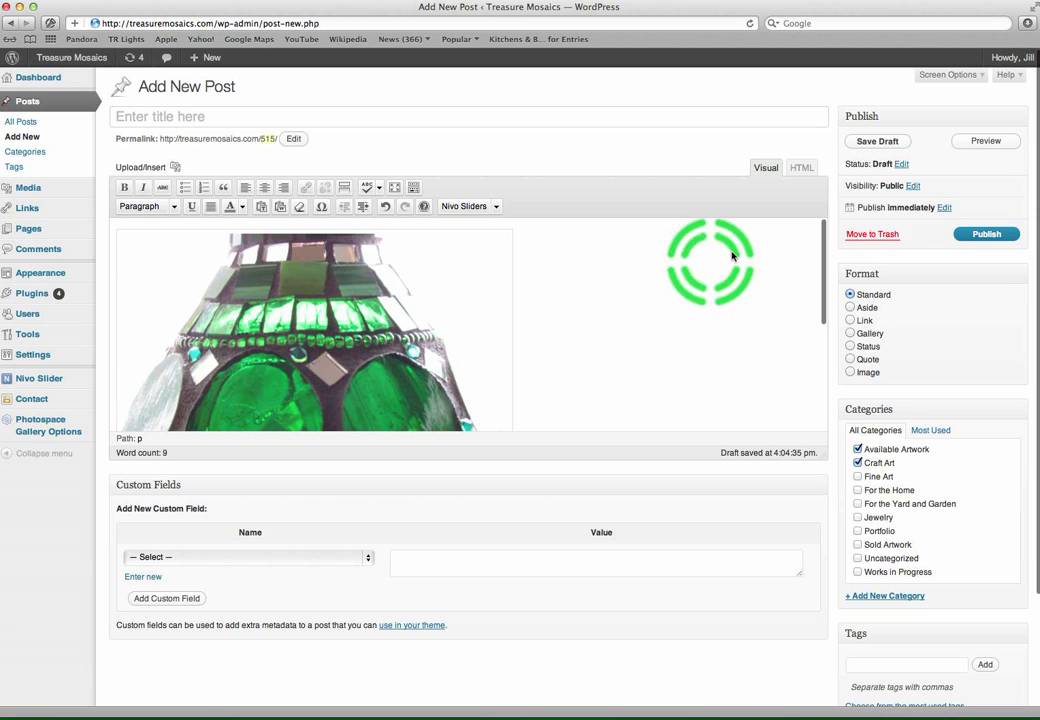
{"action": "left_click", "coordinate": [986, 234]}
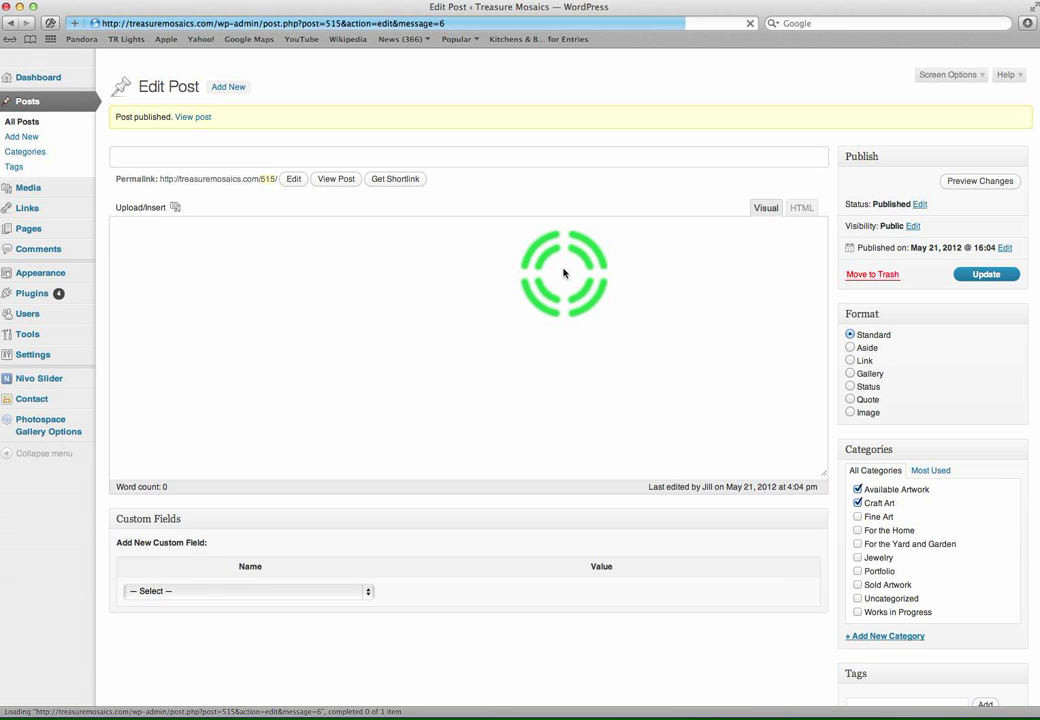
Step: Title the published post "Green Decanter" and update it
{"action": "left_click", "coordinate": [142, 157]}
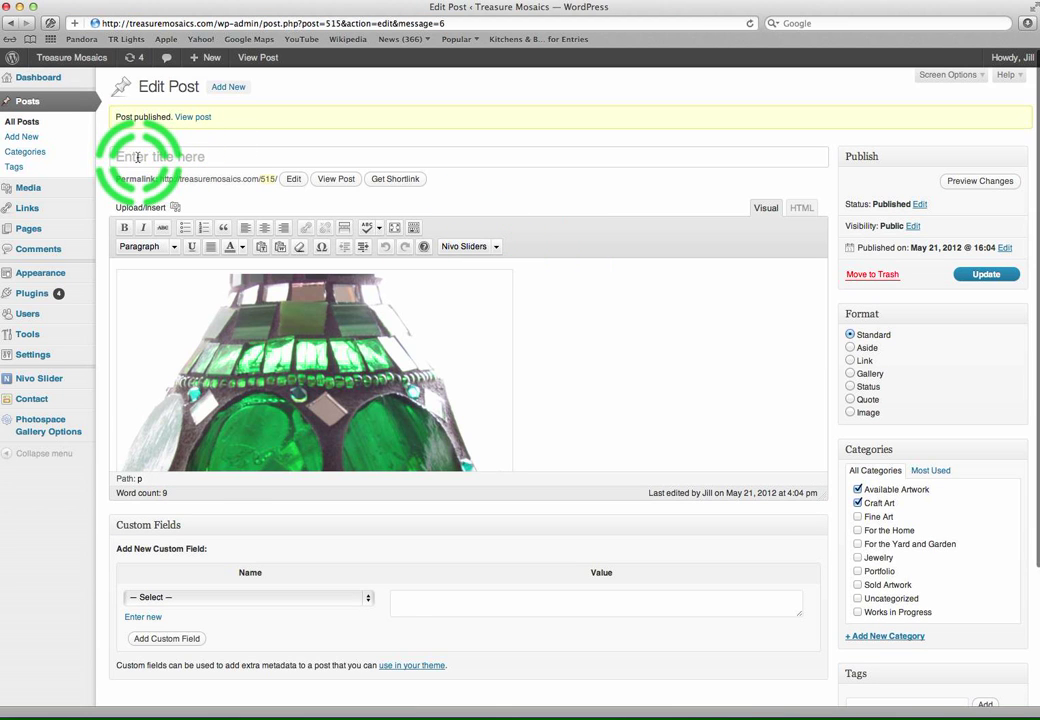
{"action": "type", "text": "Green Decanter"}
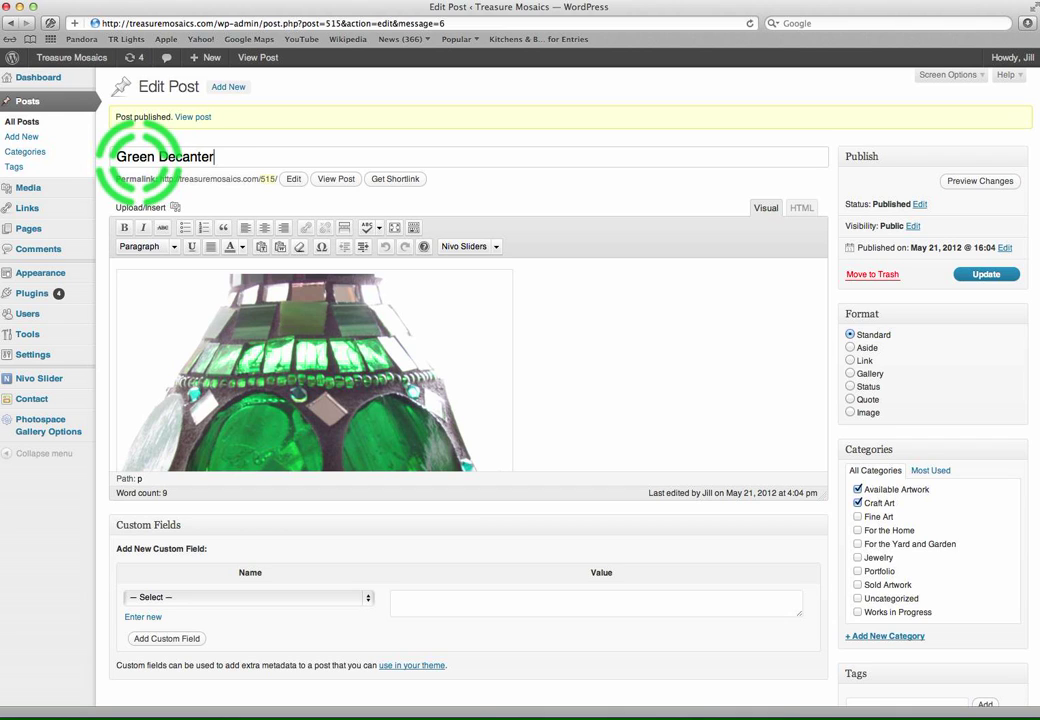
{"action": "left_click", "coordinate": [990, 276]}
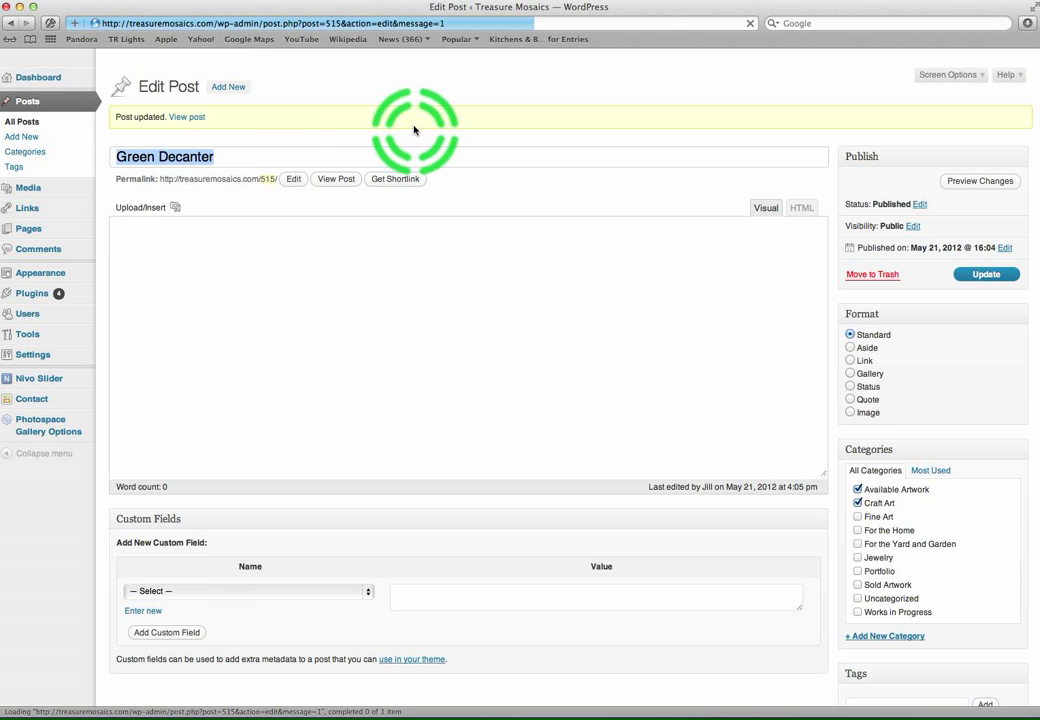
Step: View the published Green Decanter post on the site, checking its title, image and text
{"action": "left_click", "coordinate": [262, 60]}
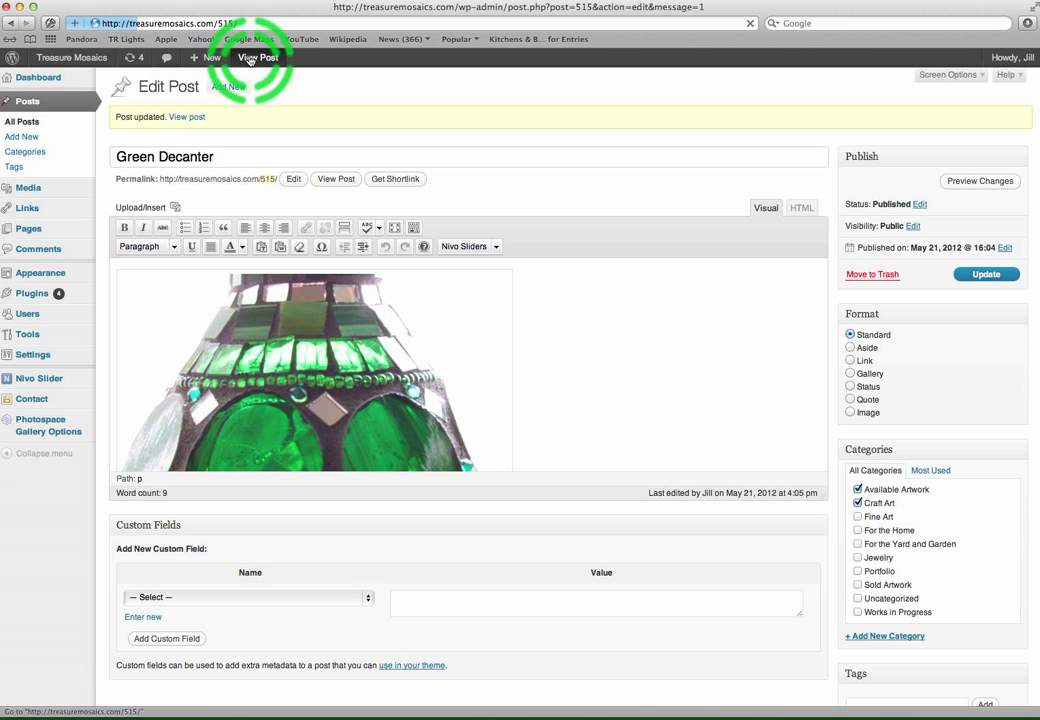
{"action": "left_click", "coordinate": [325, 119]}
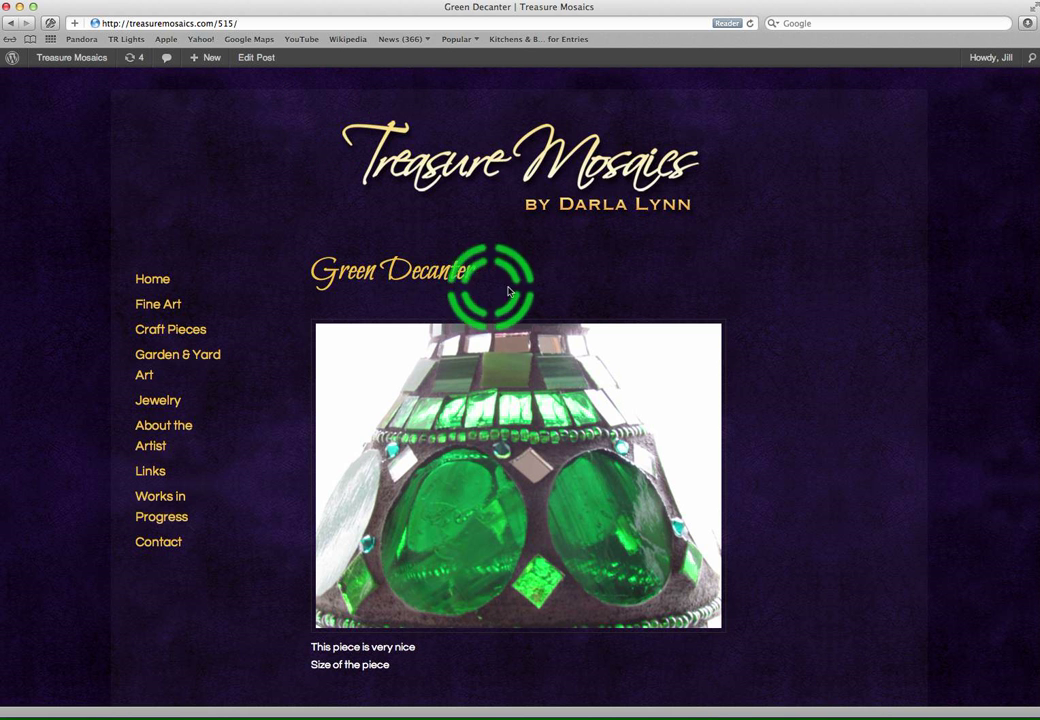
{"action": "scroll", "coordinate": [838, 409], "scroll_direction": "down", "scroll_amount": 3}
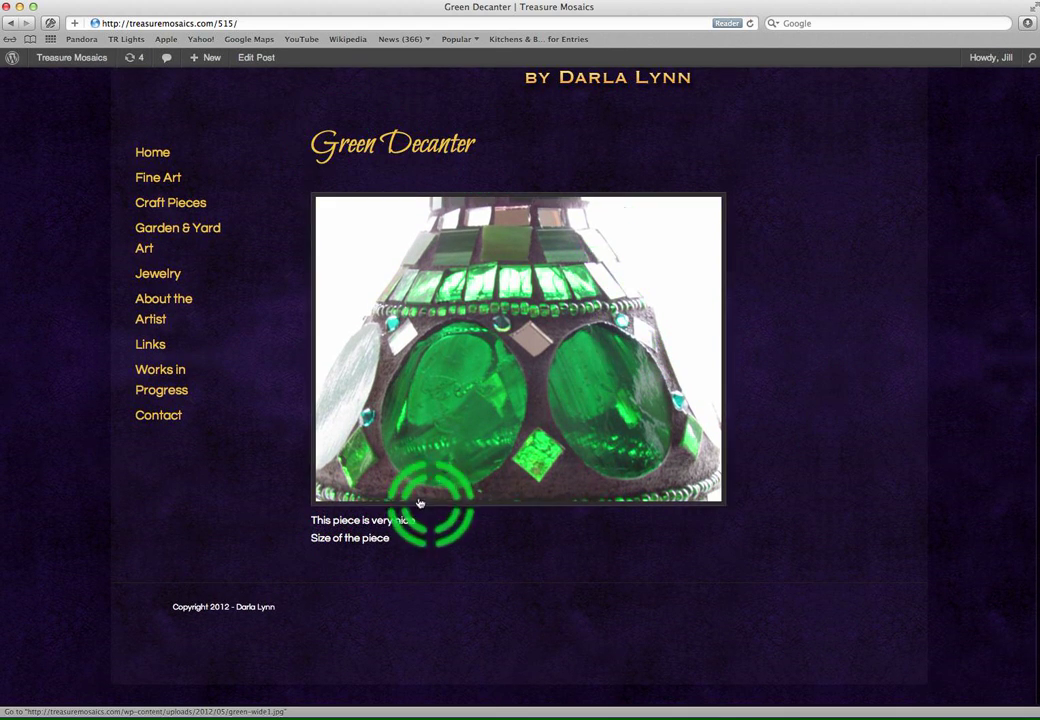
{"action": "scroll", "coordinate": [432, 253], "scroll_direction": "up", "scroll_amount": 3}
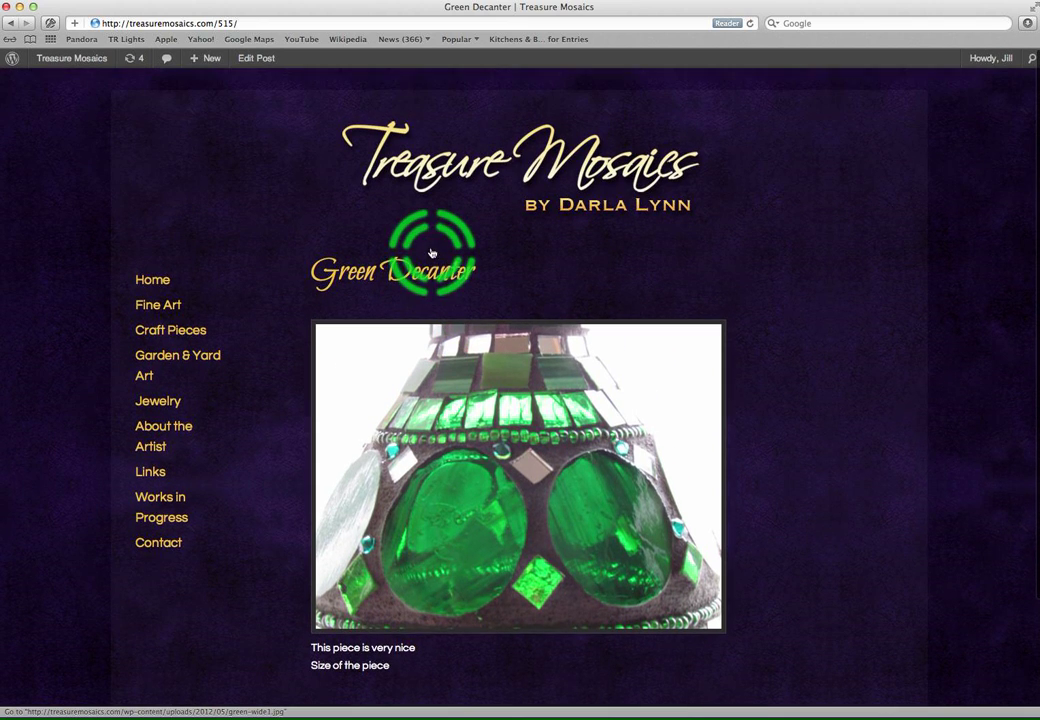
Step: Reopen the Green Decanter post for editing and place the cursor below the "Size of the piece" line
{"action": "left_click", "coordinate": [256, 57]}
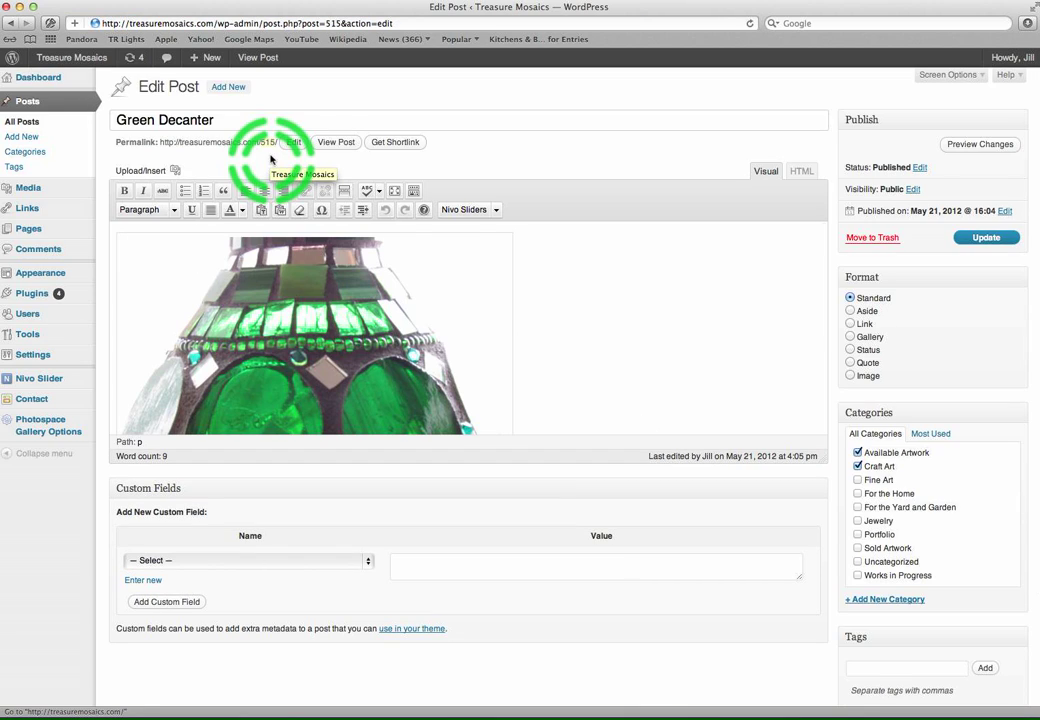
{"action": "scroll", "coordinate": [569, 339], "scroll_direction": "down", "scroll_amount": 5}
{"action": "left_click", "coordinate": [158, 394]}
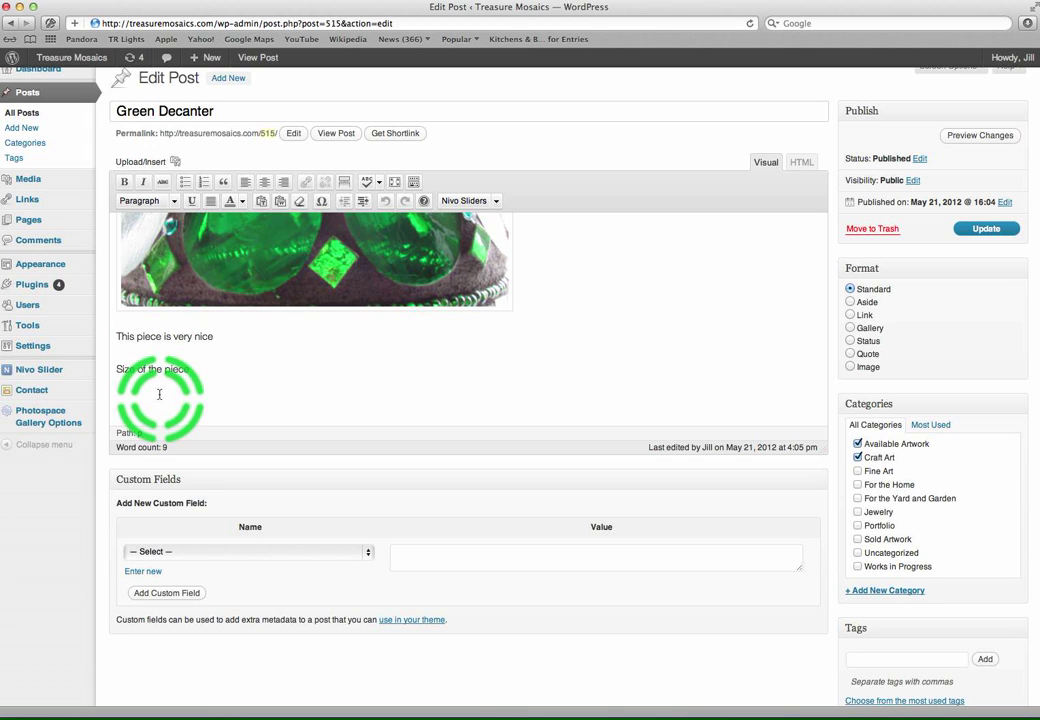
Step: Open the shortcodes page for editing and copy the [artpal=insert] code from its Buy Now Buttons section
{"action": "mouse_move", "coordinate": [36, 225]}
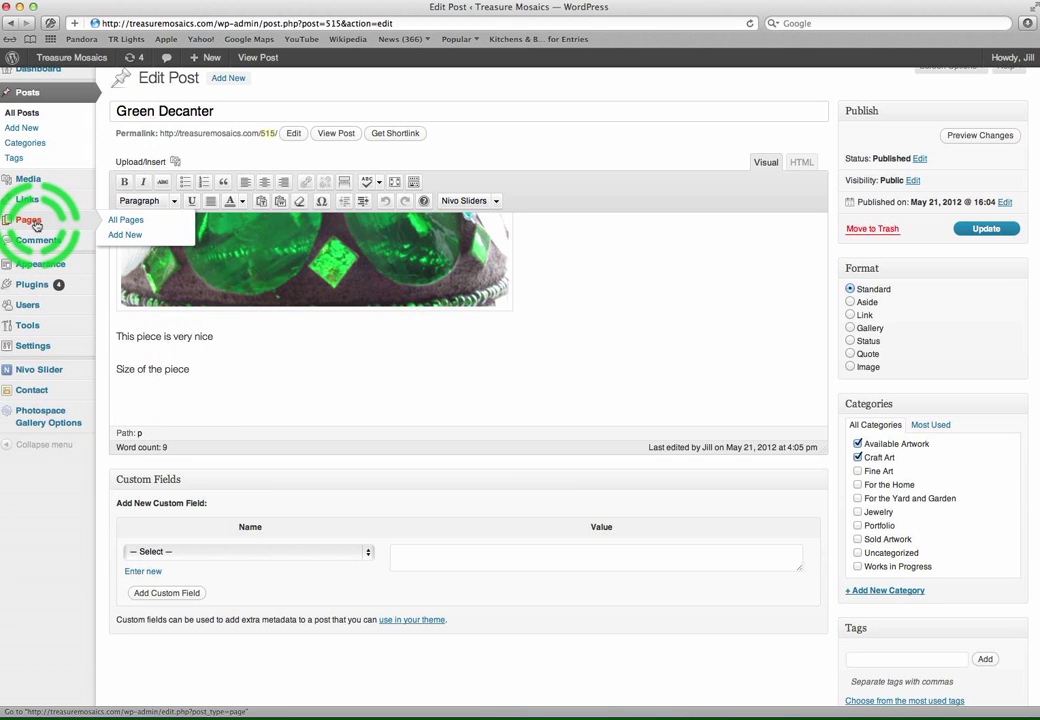
{"action": "left_click", "coordinate": [133, 221]}
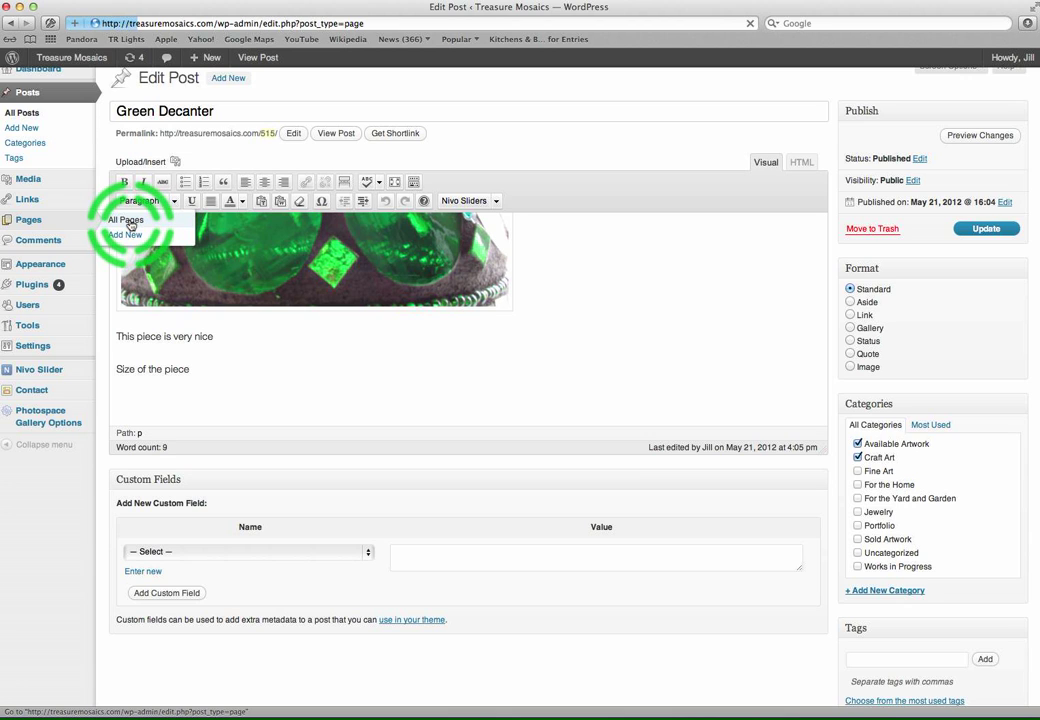
{"action": "mouse_move", "coordinate": [145, 512]}
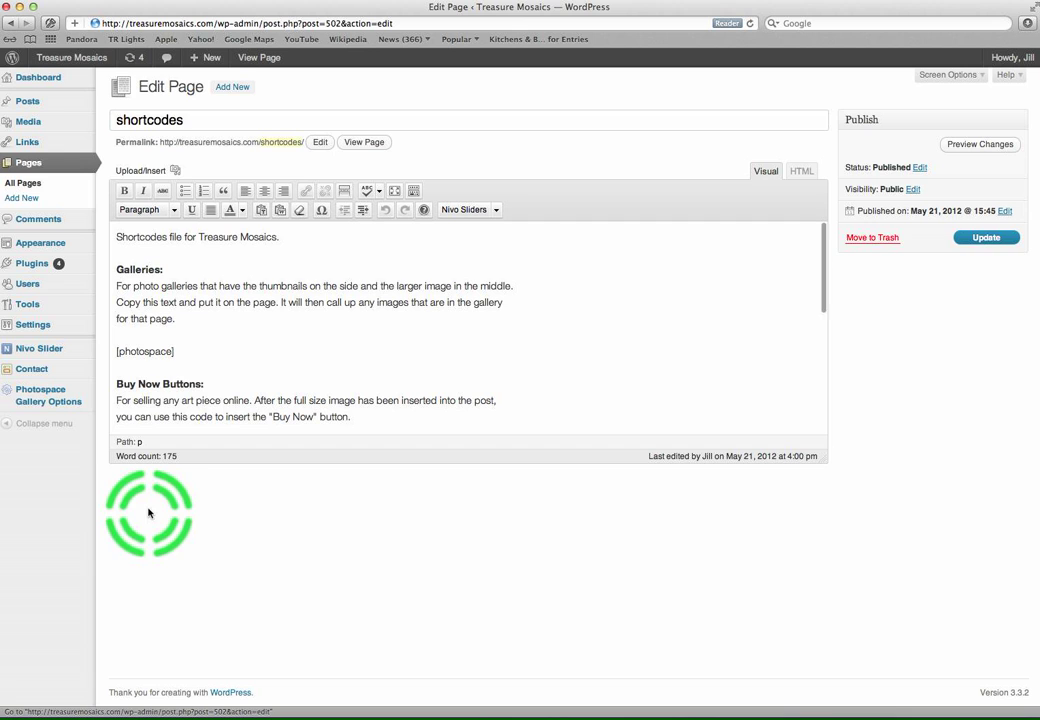
{"action": "scroll", "coordinate": [222, 380], "scroll_direction": "down", "scroll_amount": 5}
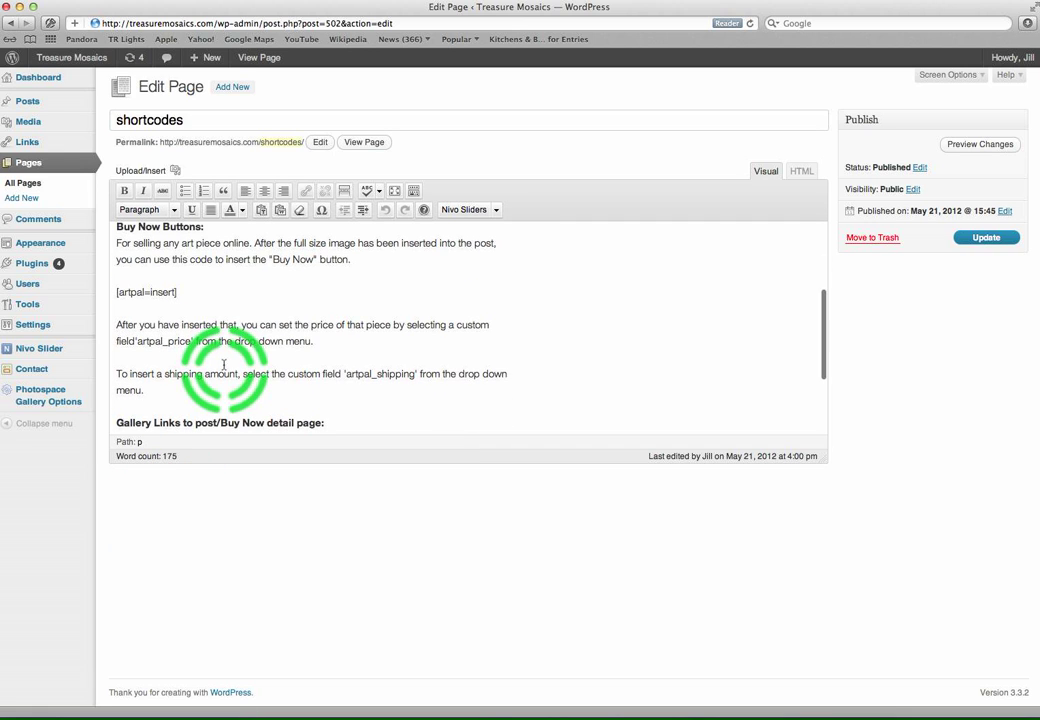
{"action": "scroll", "coordinate": [205, 380], "scroll_direction": "up", "scroll_amount": 2}
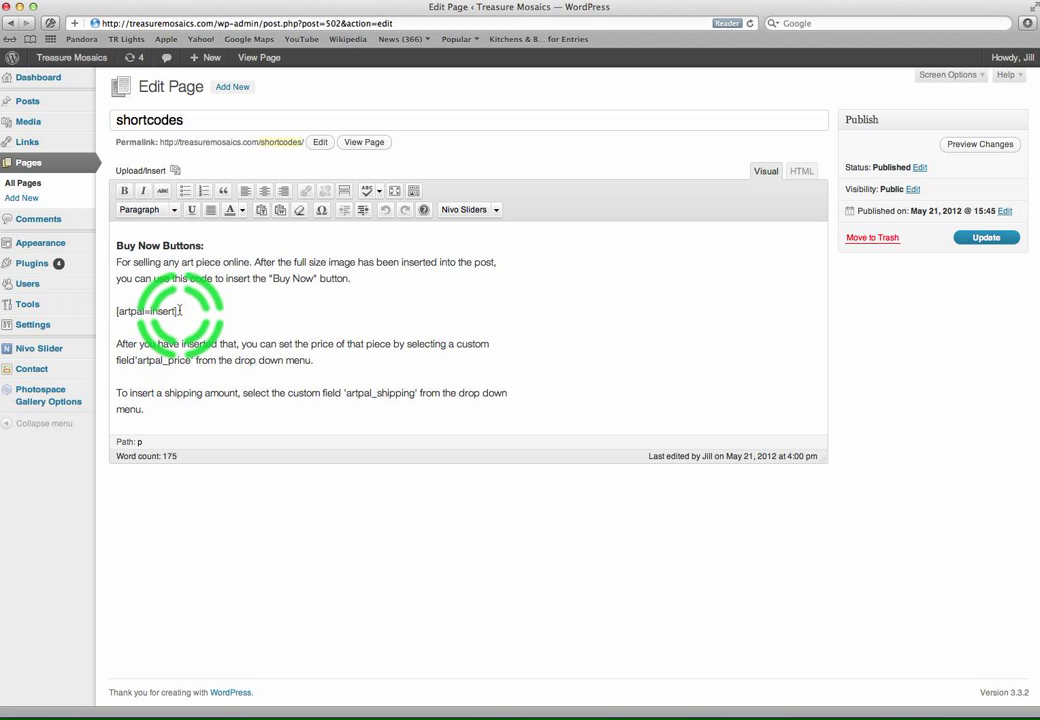
{"action": "left_click_drag", "start_coordinate": [181, 311], "coordinate": [116, 310]}
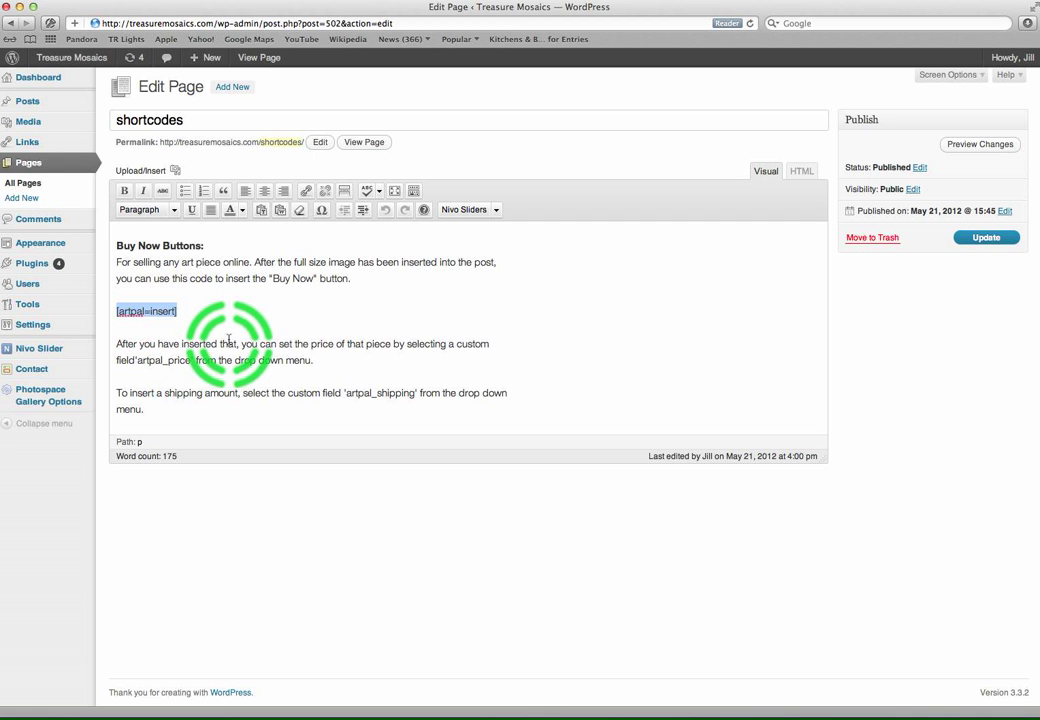
{"action": "left_click", "coordinate": [2, 1]}
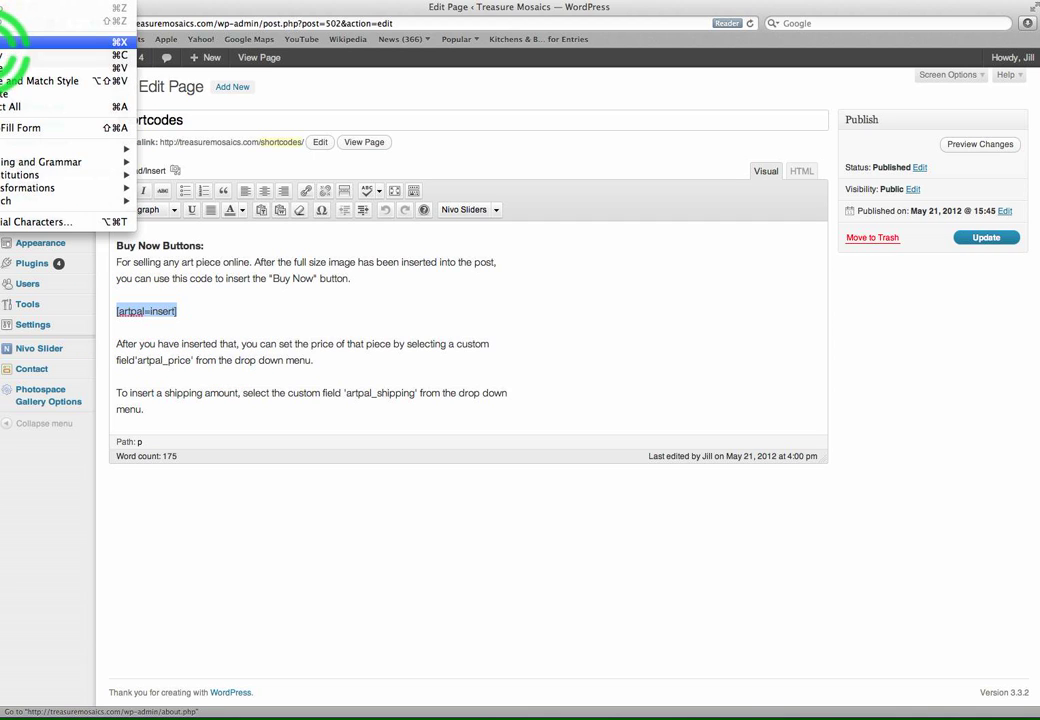
{"action": "left_click", "coordinate": [15, 55]}
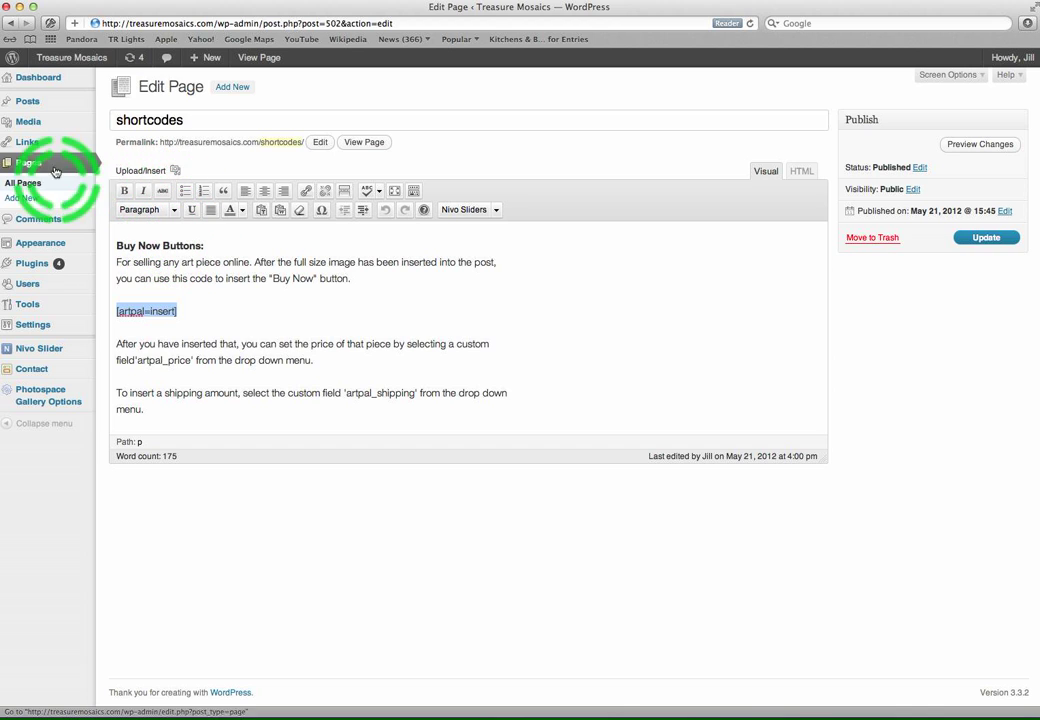
Step: Reopen the Green Decanter post, paste [artpal=insert] below the "Size of the piece" line and update the post
{"action": "mouse_move", "coordinate": [50, 102]}
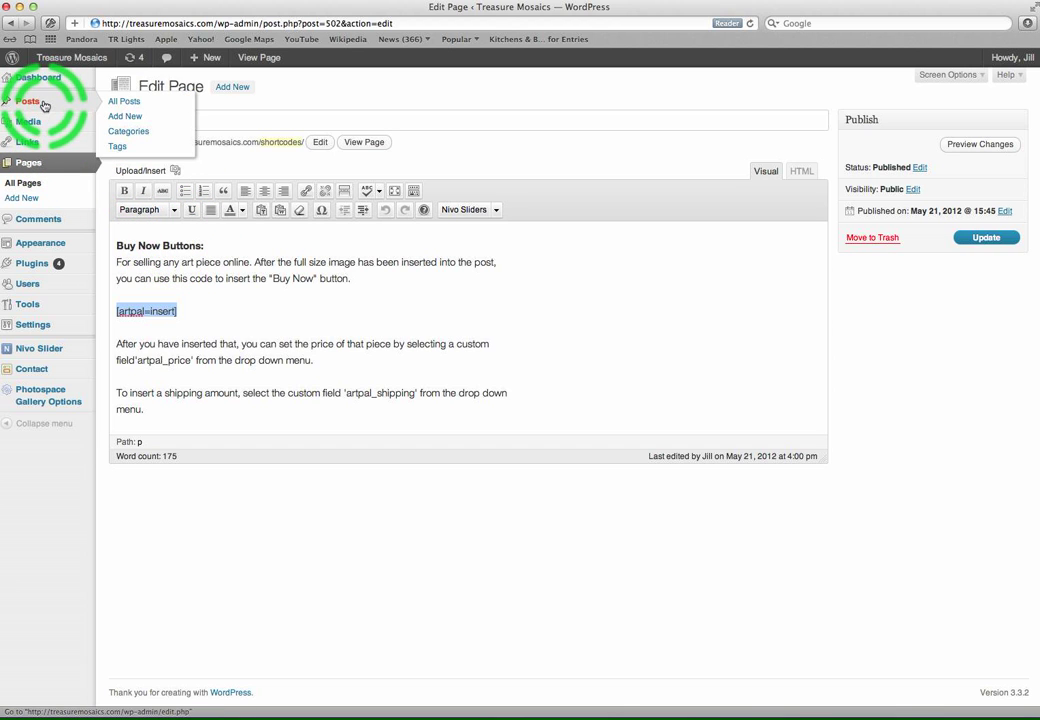
{"action": "left_click", "coordinate": [117, 103]}
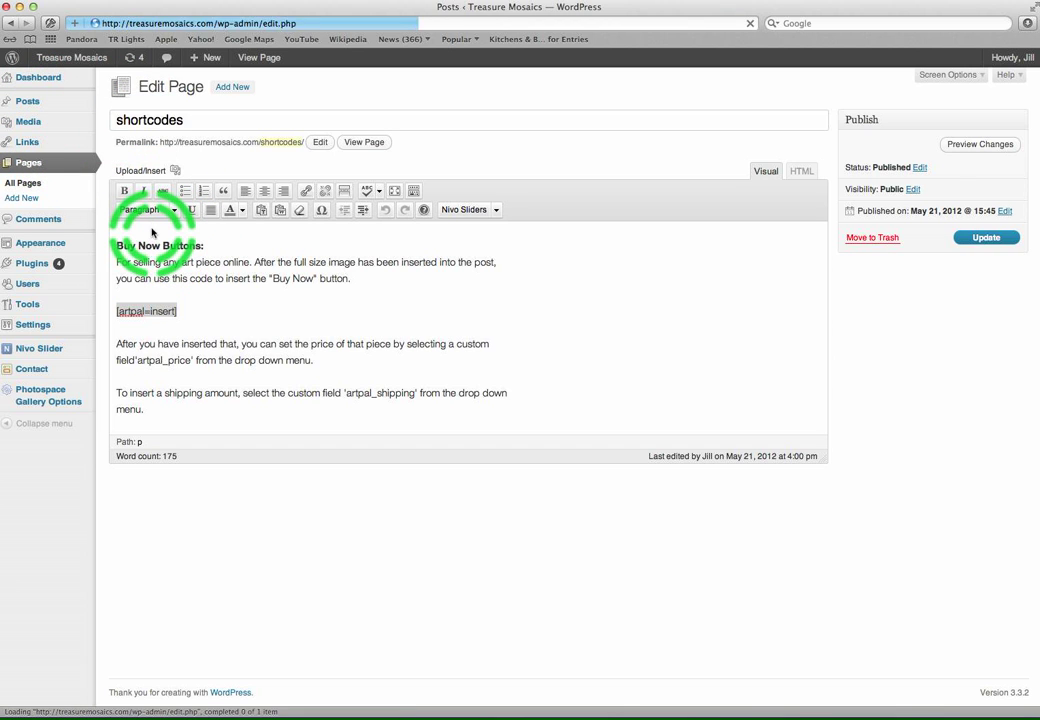
{"action": "left_click", "coordinate": [146, 199]}
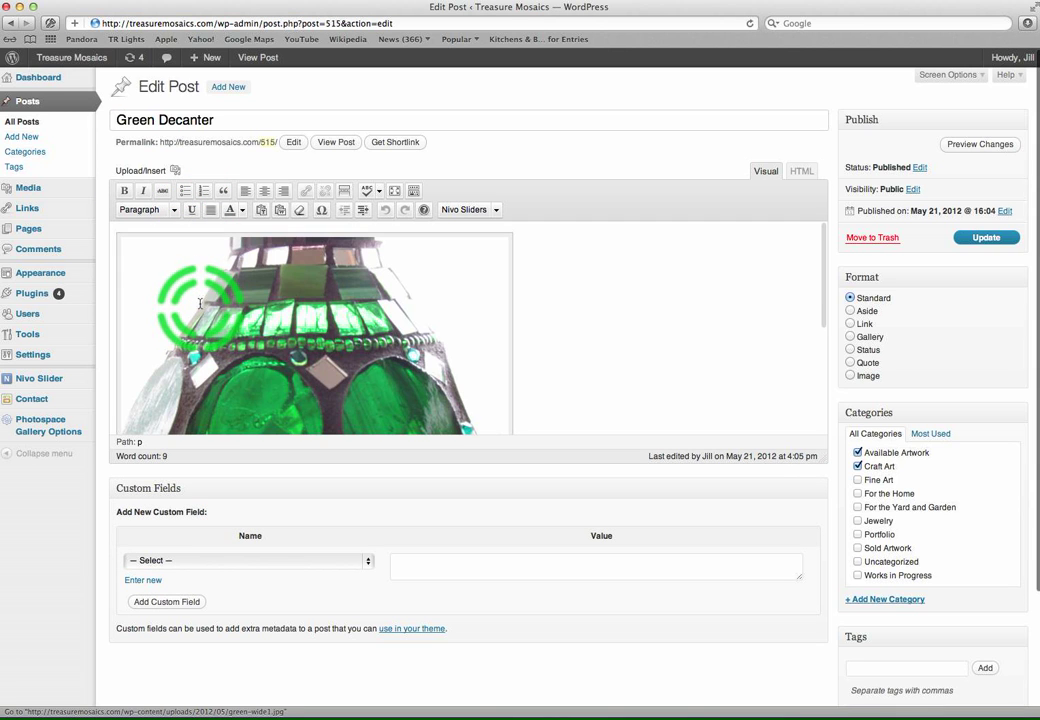
{"action": "scroll", "coordinate": [197, 300], "scroll_direction": "down", "scroll_amount": 3}
{"action": "scroll", "coordinate": [198, 325], "scroll_direction": "down", "scroll_amount": 1}
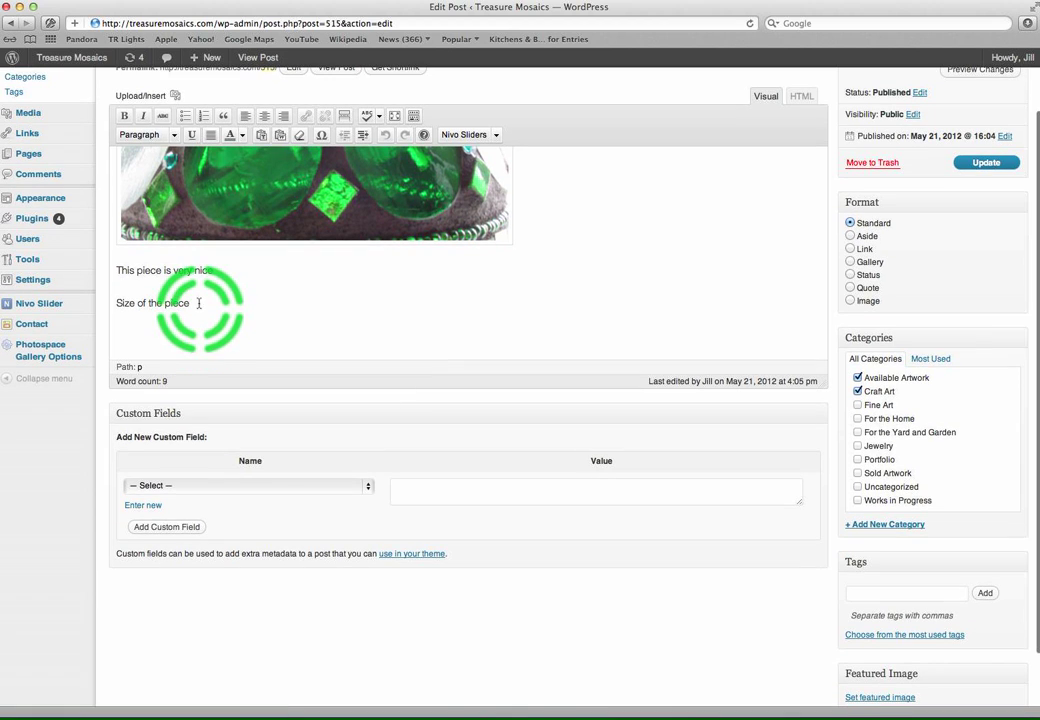
{"action": "left_click", "coordinate": [313, 341]}
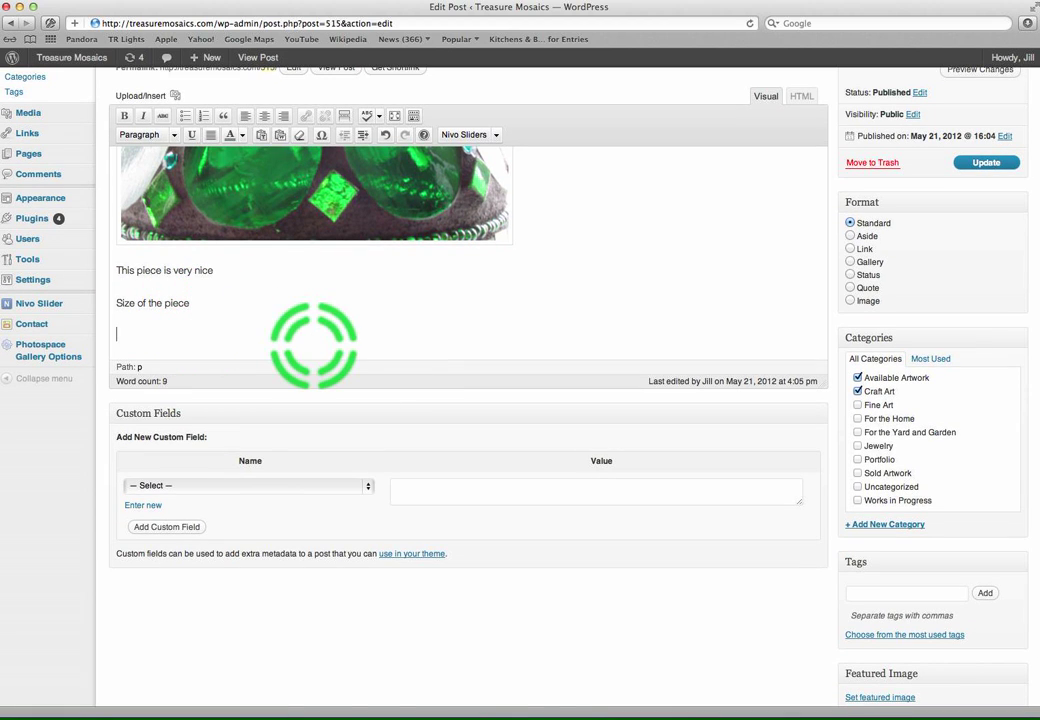
{"action": "left_click", "coordinate": [1, 1]}
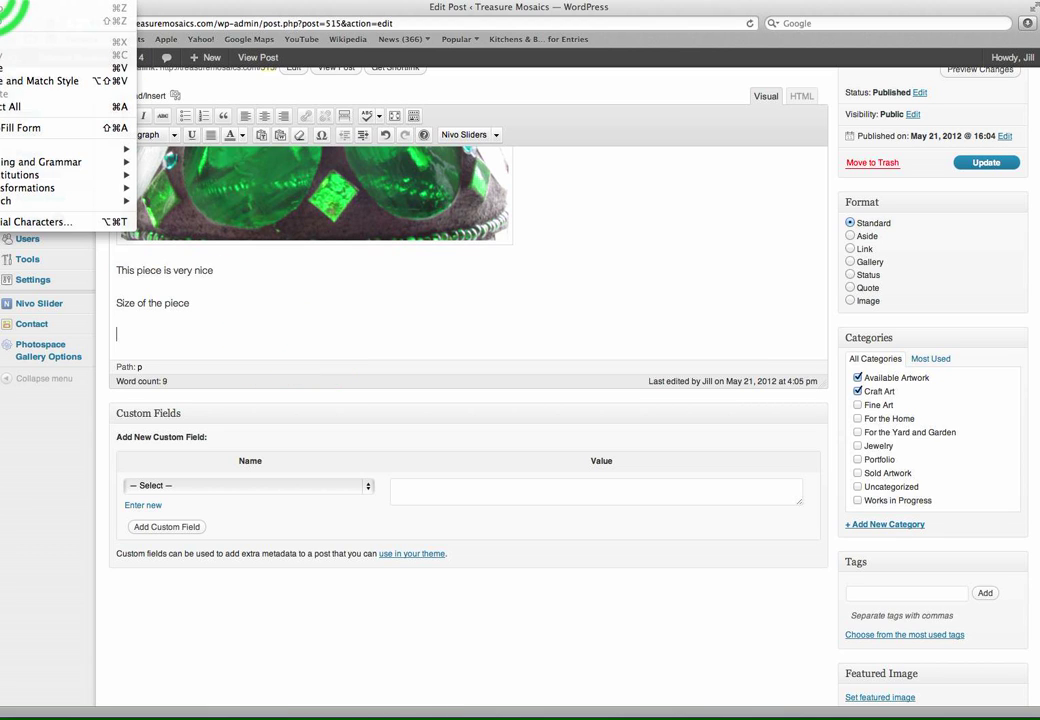
{"action": "left_click", "coordinate": [10, 81]}
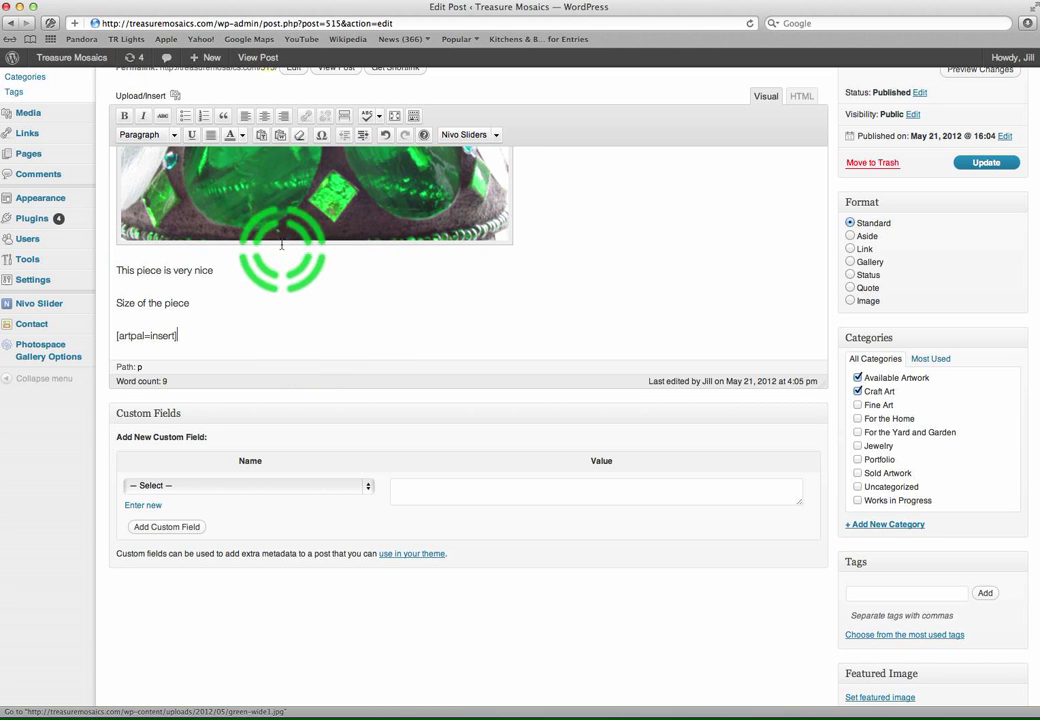
{"action": "left_click", "coordinate": [983, 162]}
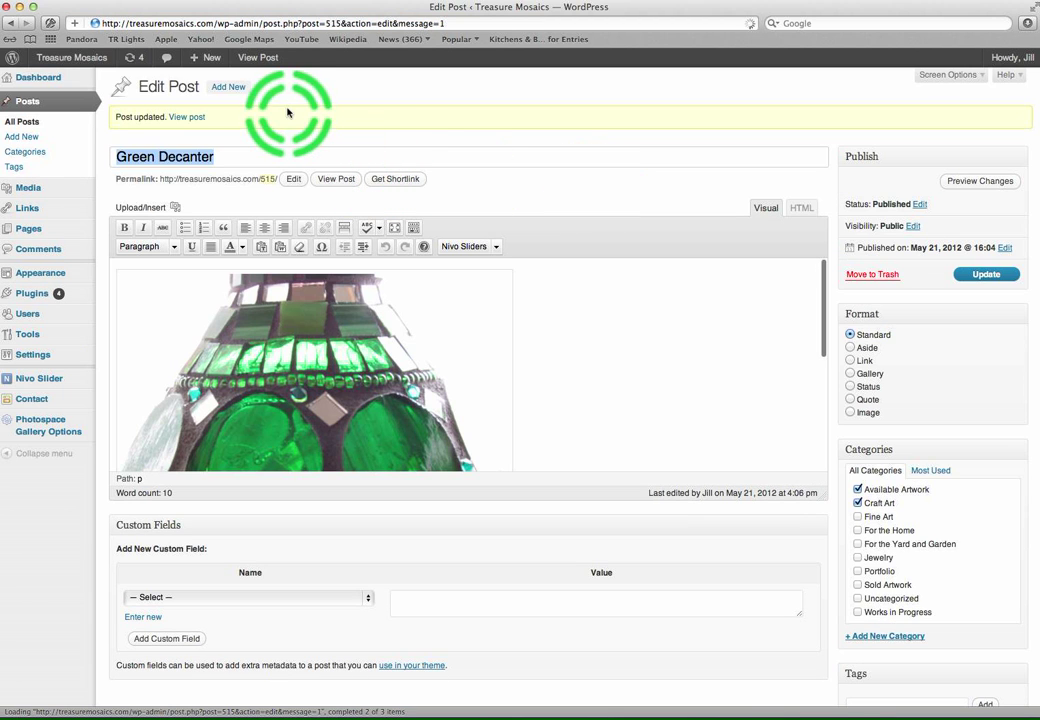
Step: View the updated Green Decanter post on the site, checking the text below the image, and return to editing it
{"action": "left_click", "coordinate": [258, 57]}
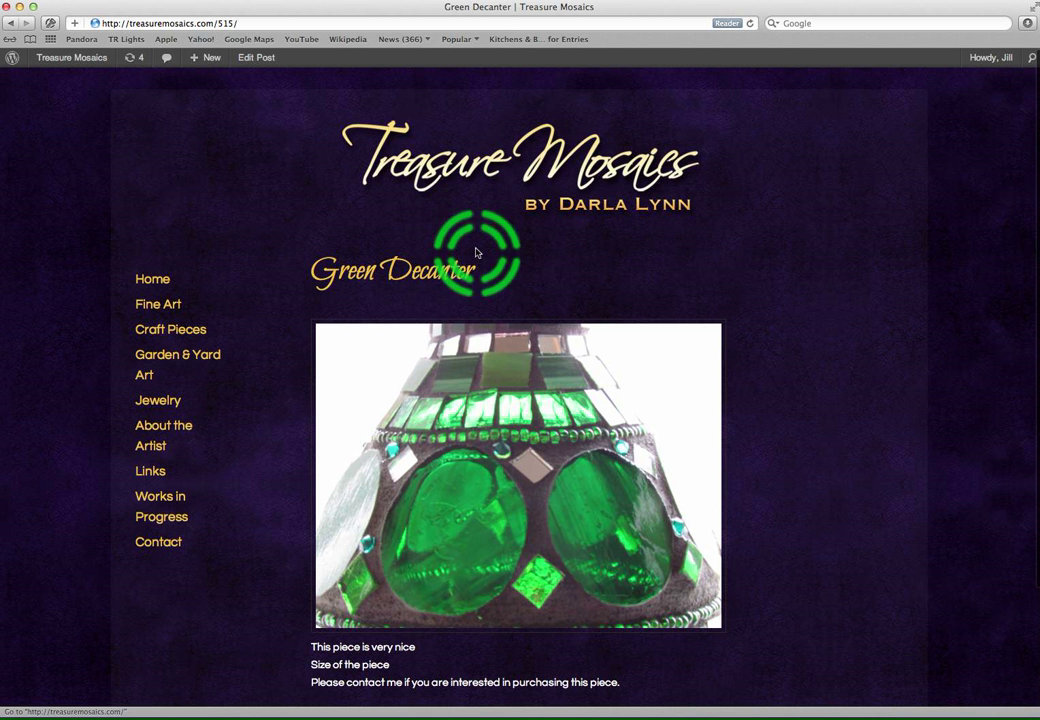
{"action": "scroll", "coordinate": [484, 298], "scroll_direction": "down", "scroll_amount": 3}
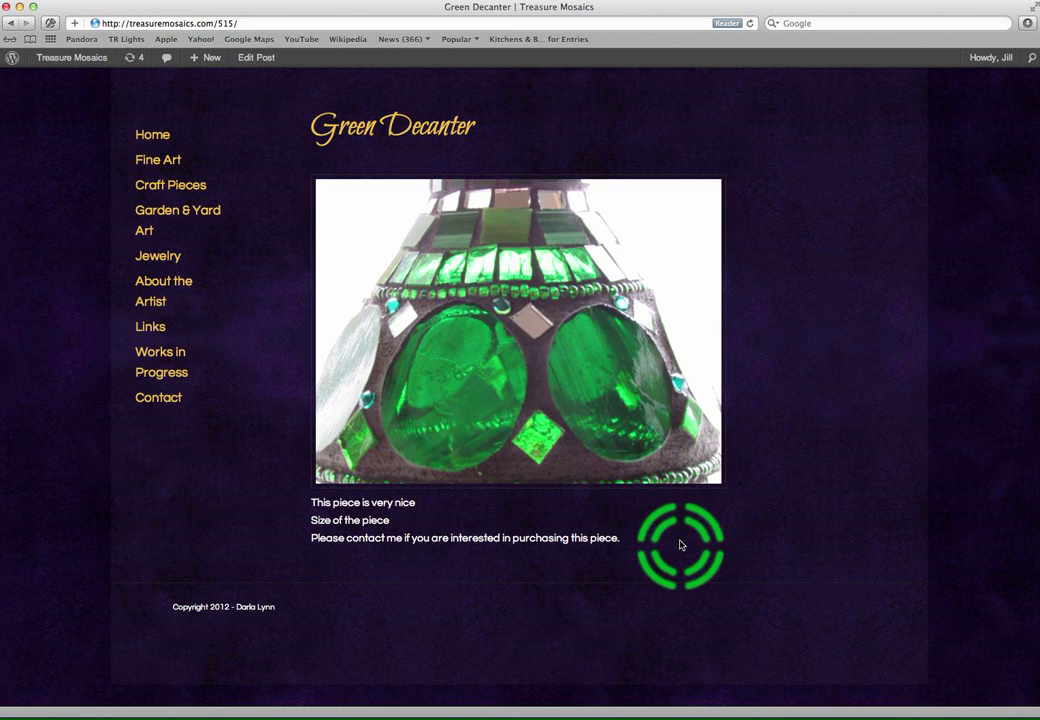
{"action": "left_click", "coordinate": [258, 58]}
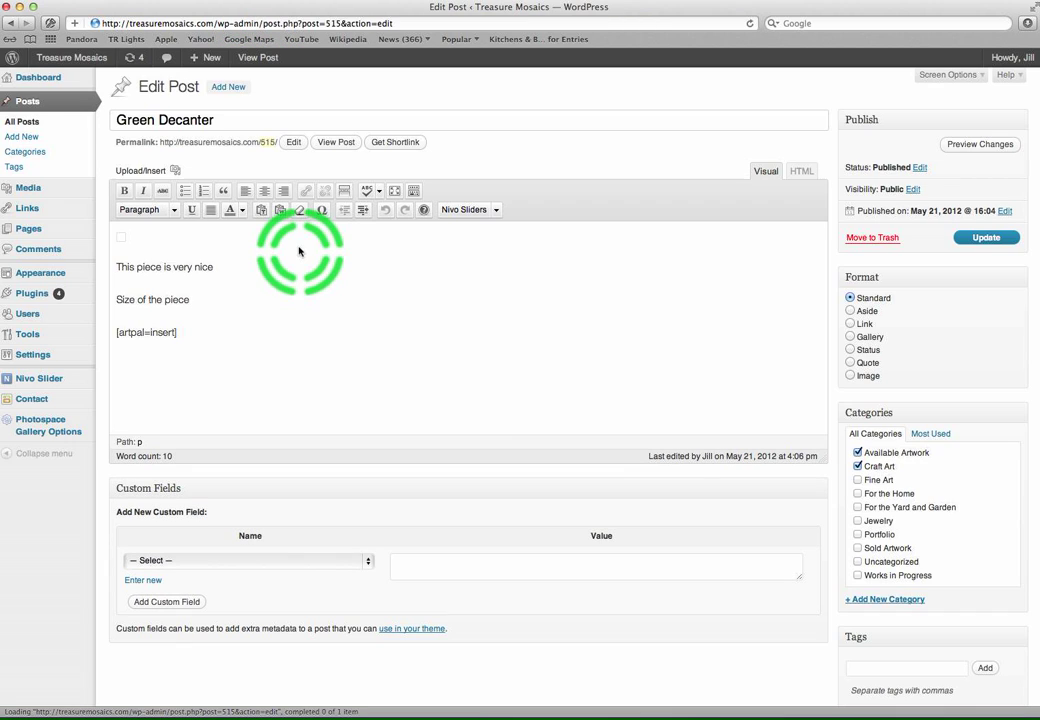
Step: Add the custom field artpal_price with the value 45 to the Green Decanter post
{"action": "scroll", "coordinate": [279, 371], "scroll_direction": "down", "scroll_amount": 5}
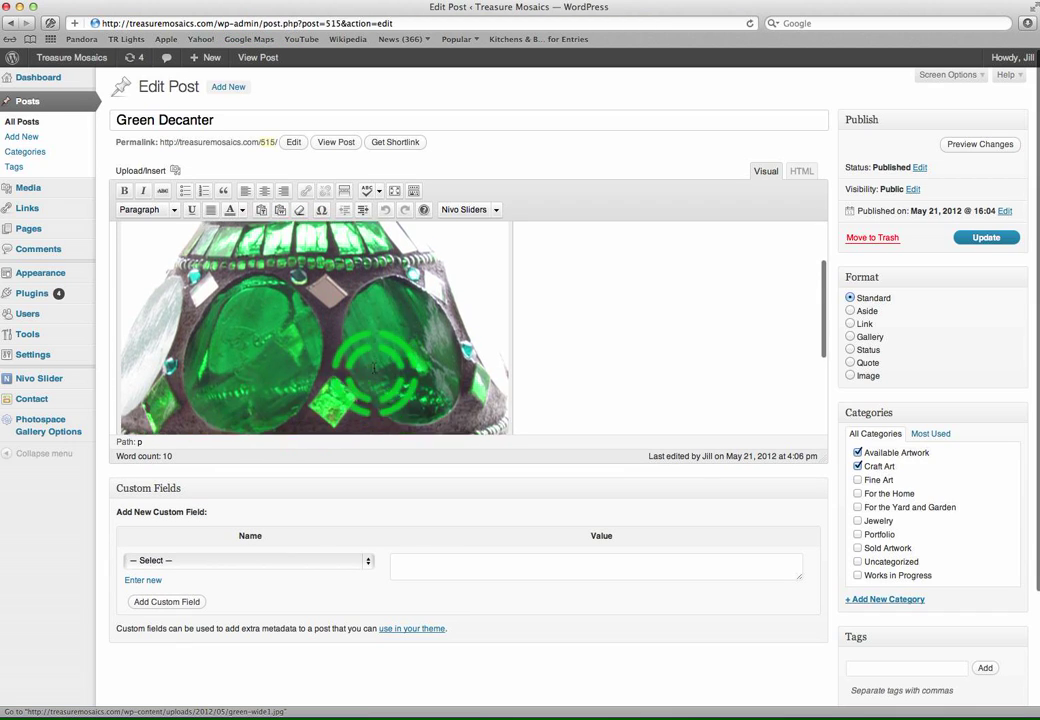
{"action": "scroll", "coordinate": [371, 368], "scroll_direction": "down", "scroll_amount": 3}
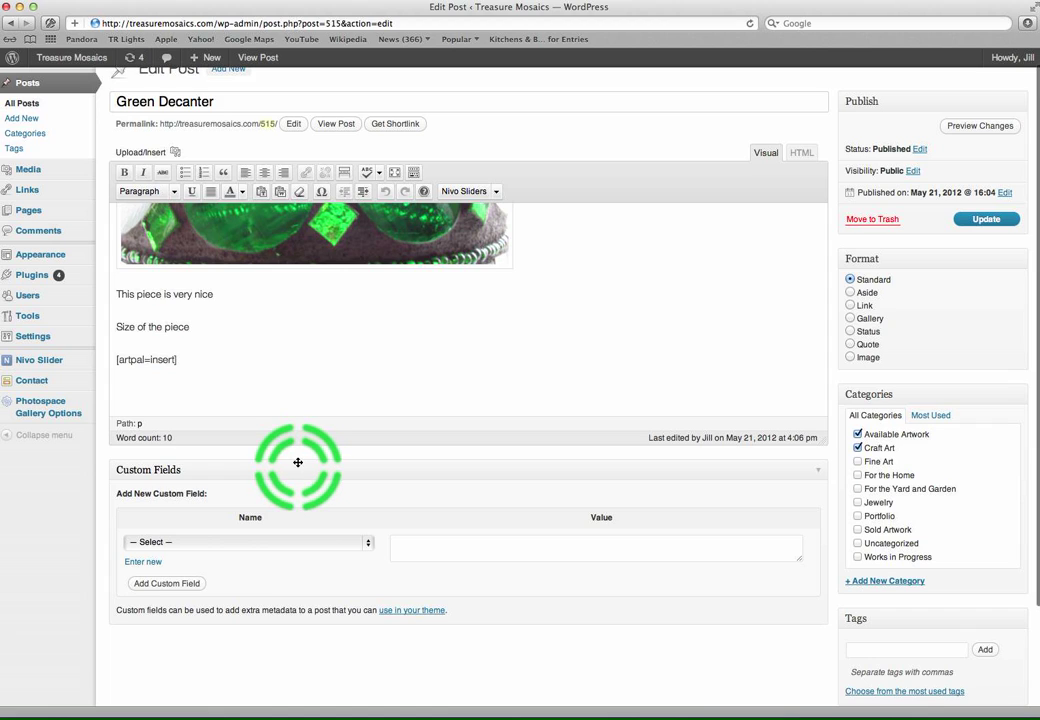
{"action": "left_click", "coordinate": [245, 543]}
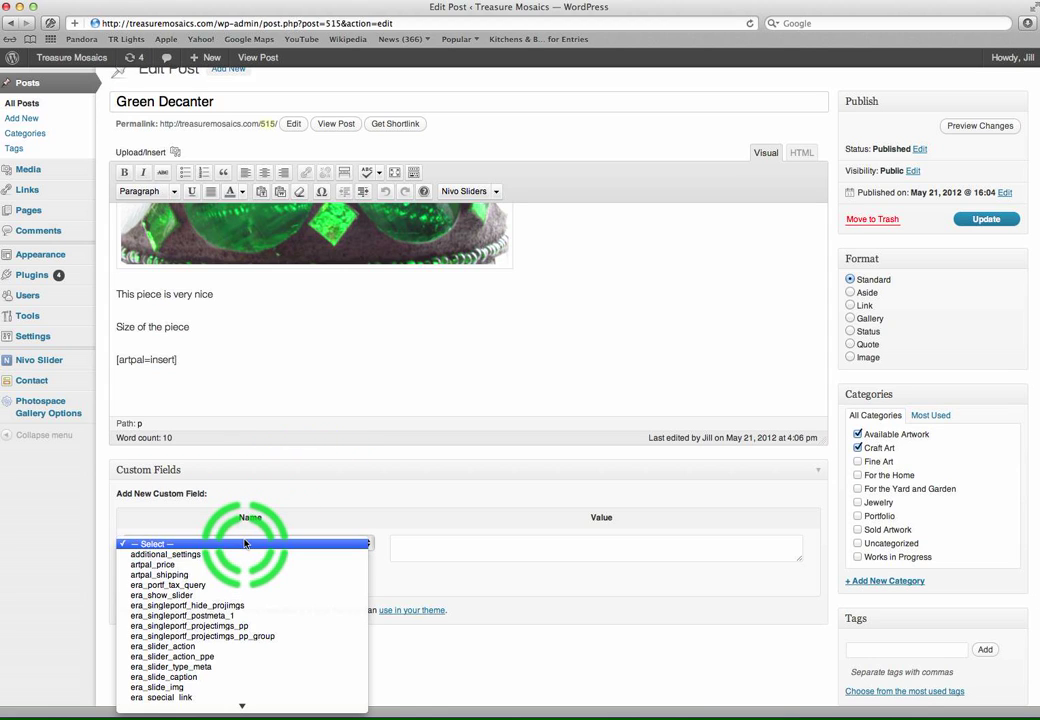
{"action": "left_click", "coordinate": [148, 565]}
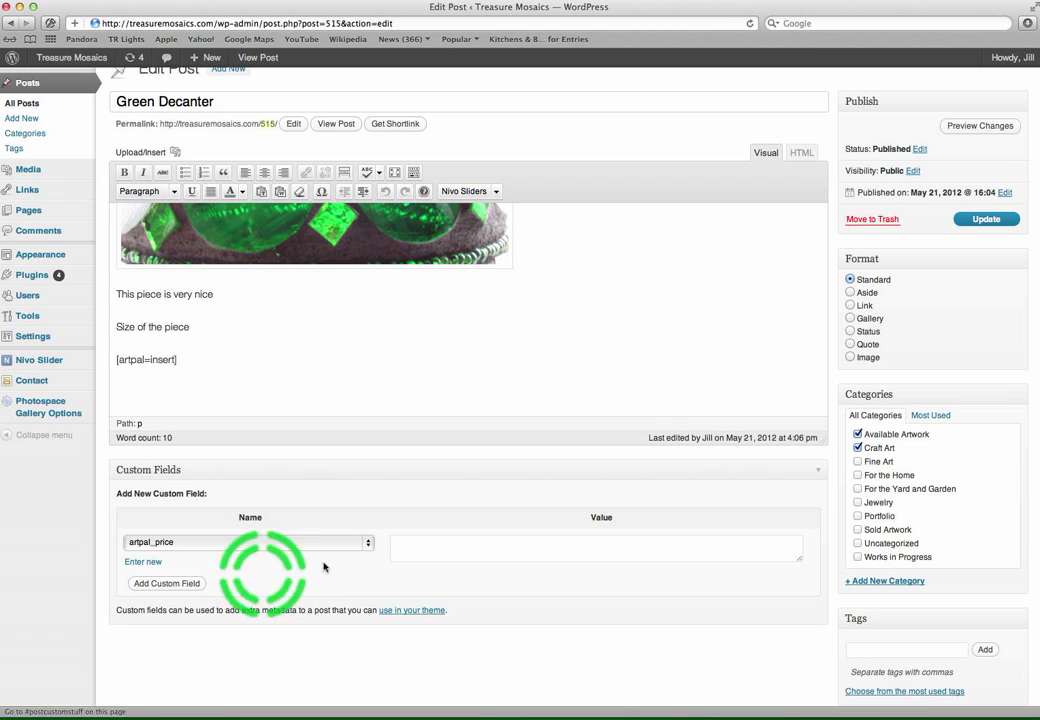
{"action": "left_click", "coordinate": [400, 547]}
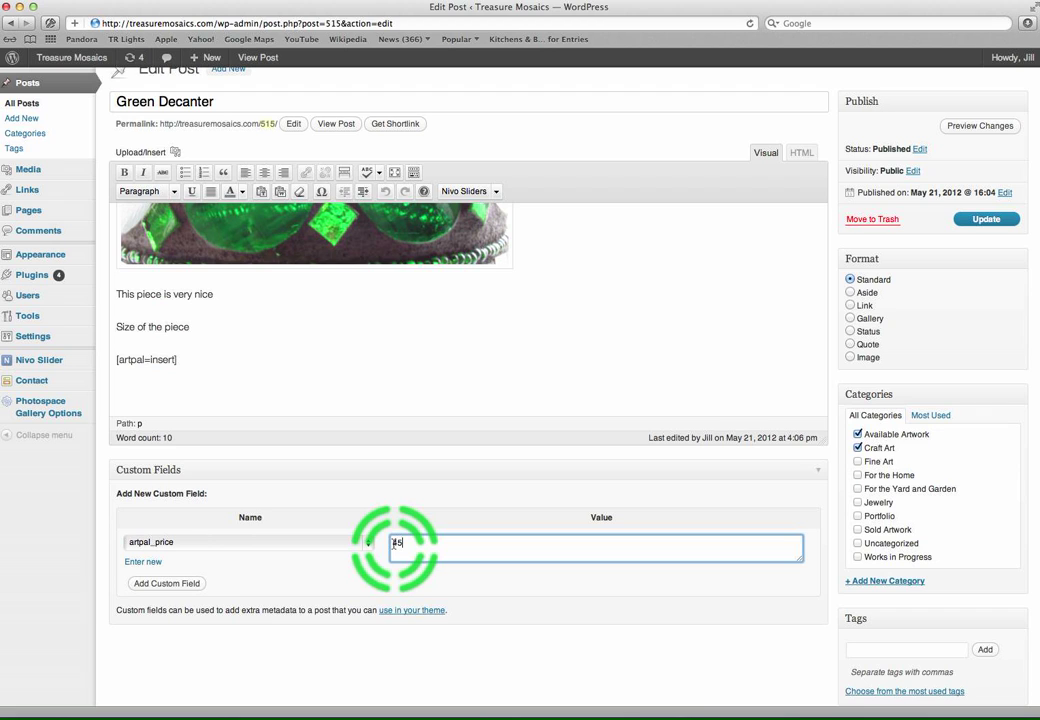
{"action": "left_click", "coordinate": [173, 585]}
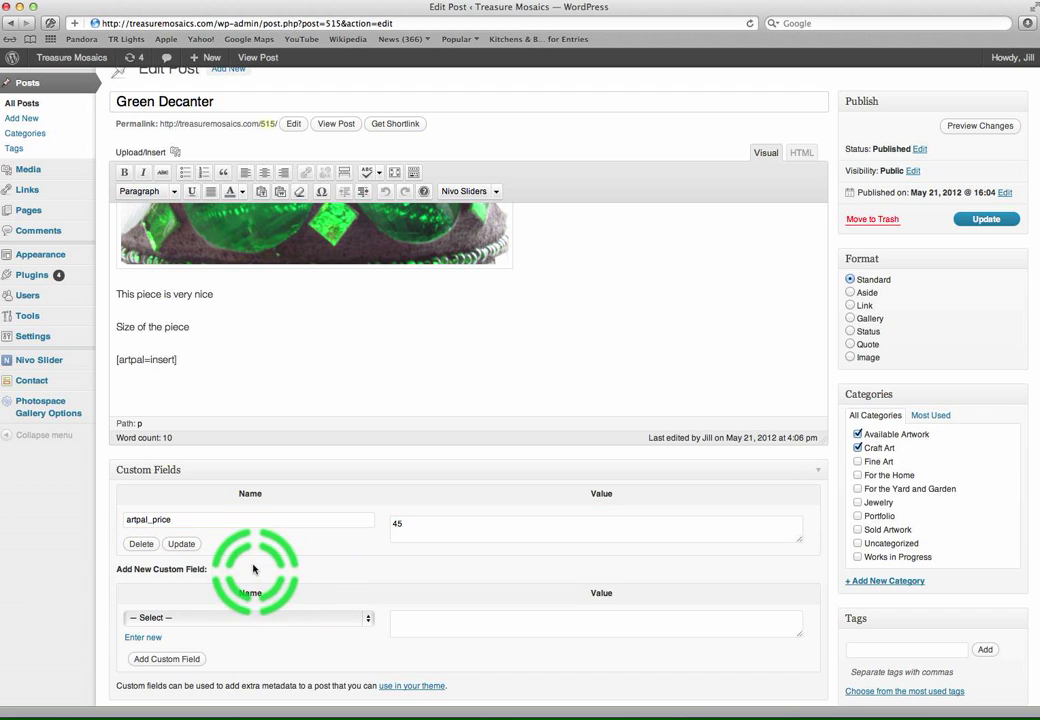
Step: Add the custom field artpal_shipping with the value 12 to the Green Decanter post
{"action": "scroll", "coordinate": [255, 570], "scroll_direction": "down", "scroll_amount": 3}
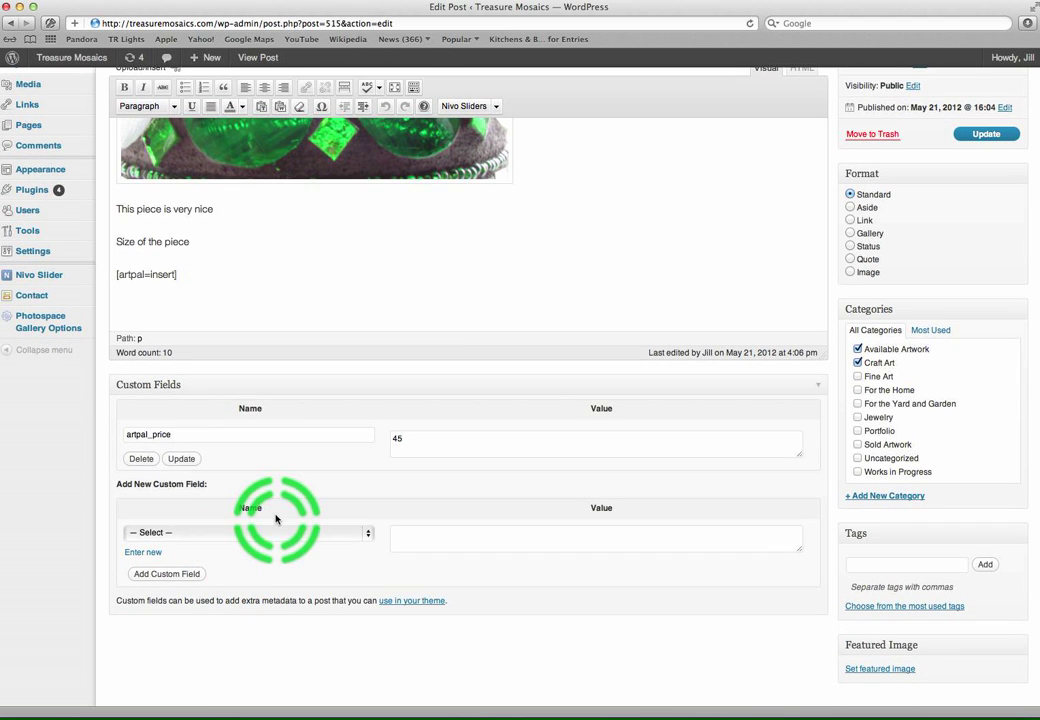
{"action": "left_click", "coordinate": [298, 534]}
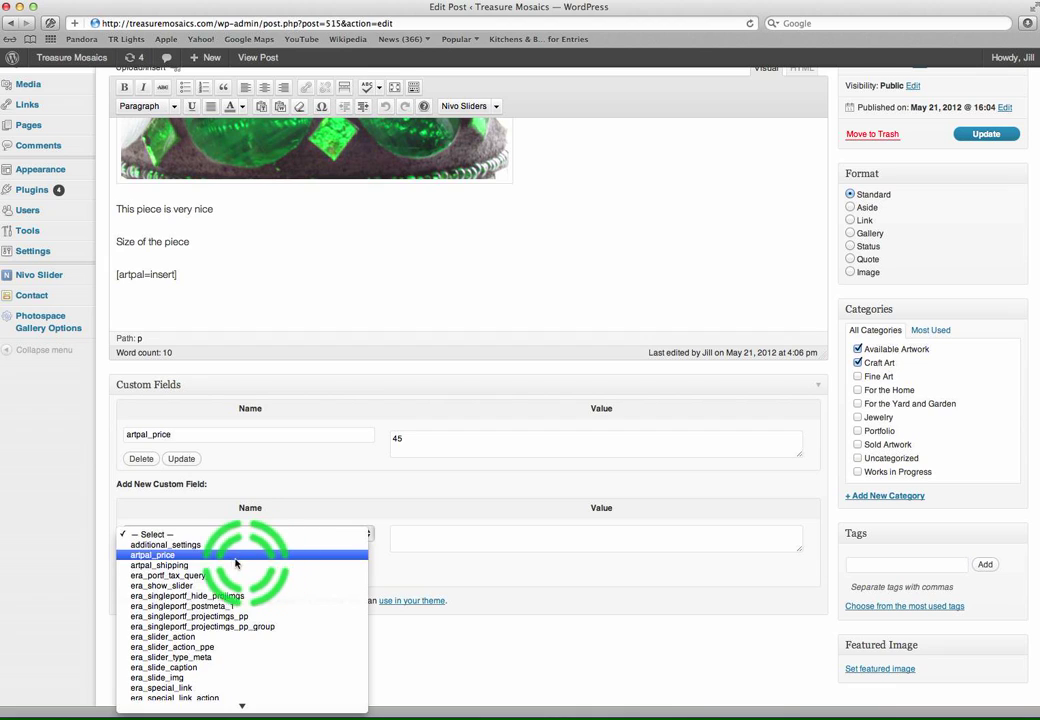
{"action": "left_click", "coordinate": [215, 565]}
{"action": "left_click", "coordinate": [423, 541]}
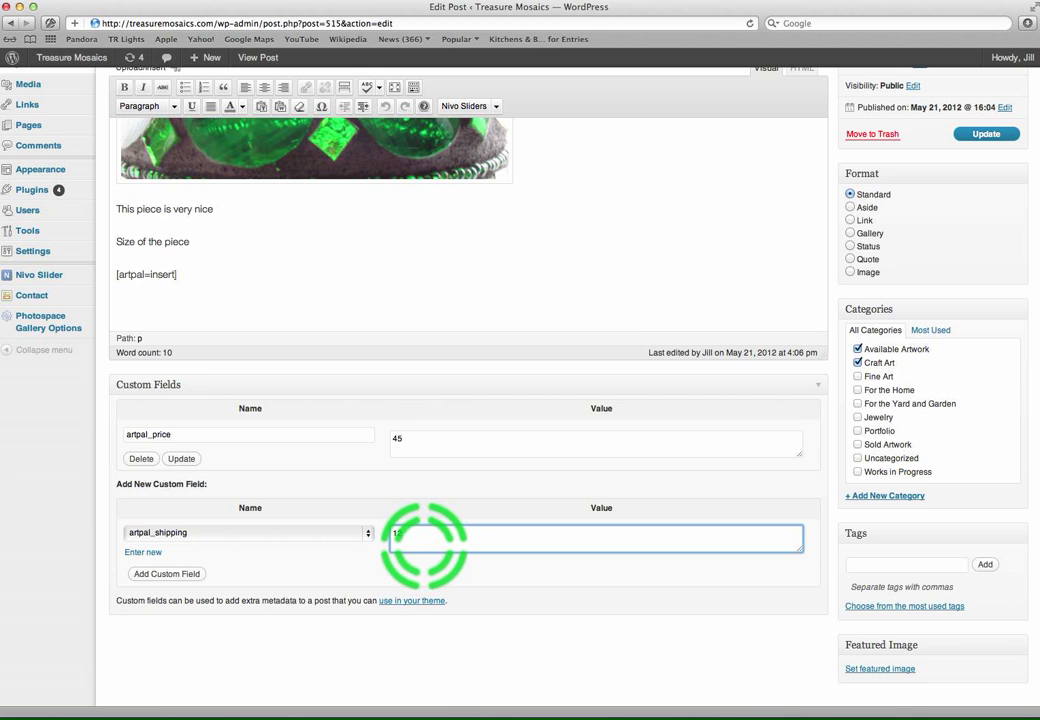
{"action": "left_click", "coordinate": [186, 574]}
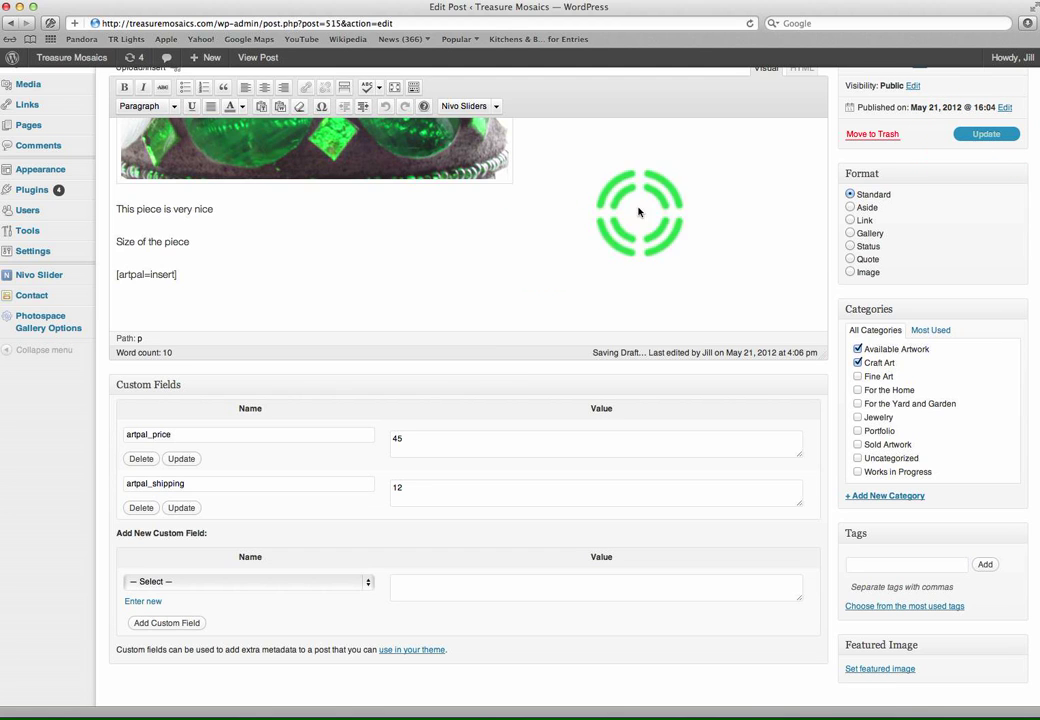
Step: View the Green Decanter post on the site and check the price, shipping and Buy Now button below the description
{"action": "scroll", "coordinate": [536, 234], "scroll_direction": "up", "scroll_amount": 5}
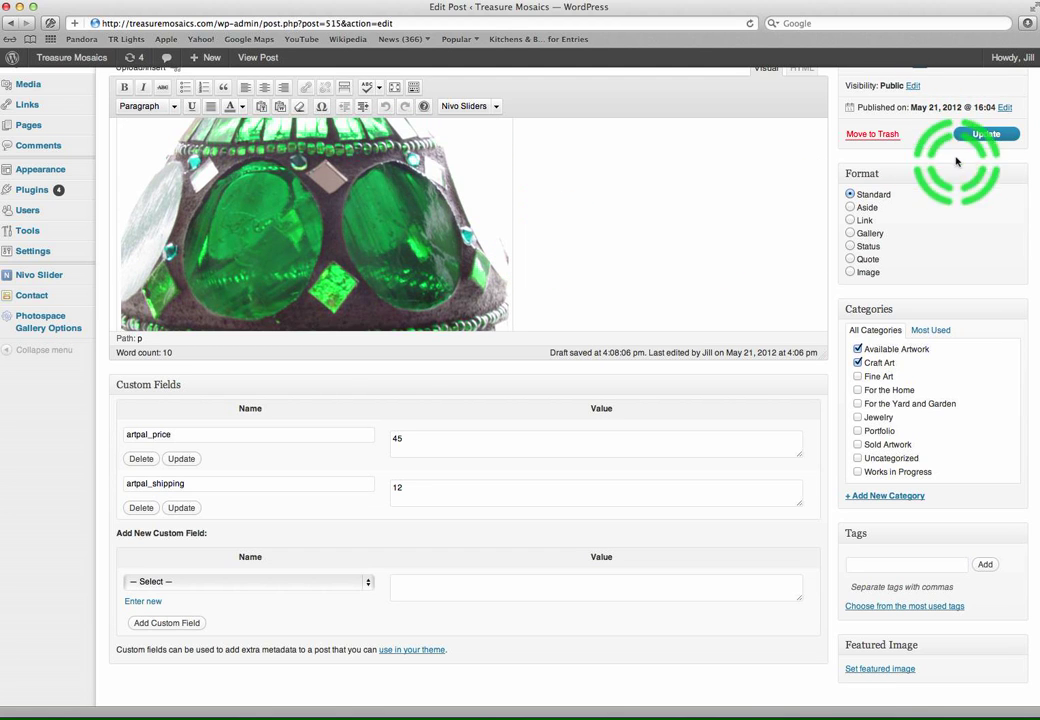
{"action": "scroll", "coordinate": [535, 178], "scroll_direction": "up", "scroll_amount": 4}
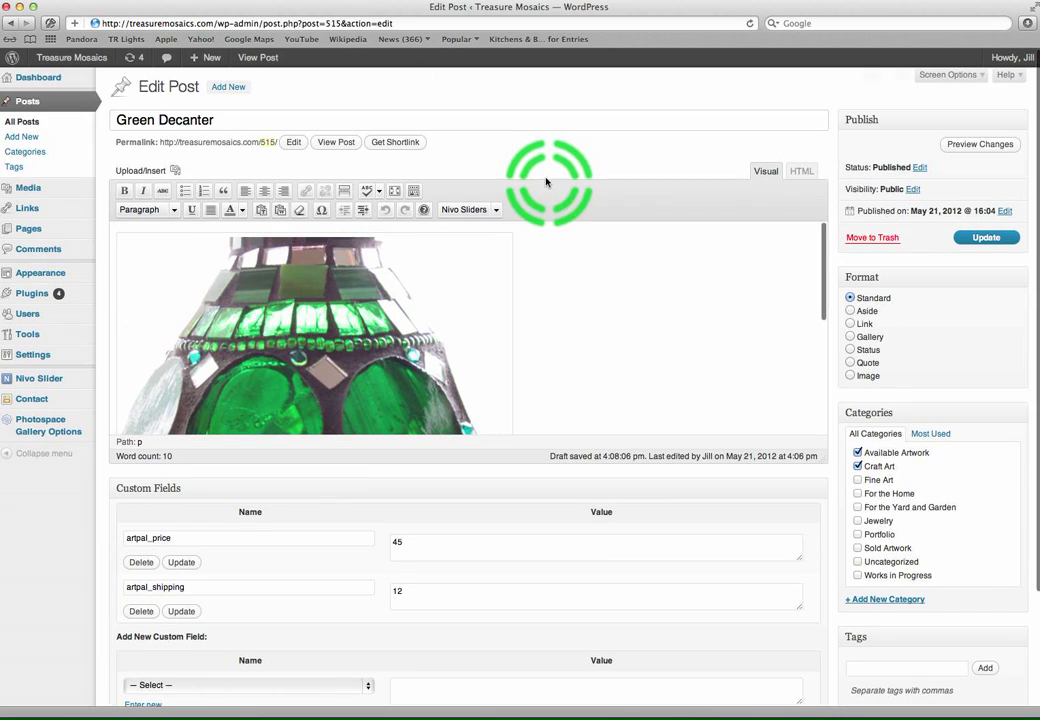
{"action": "left_click", "coordinate": [262, 58]}
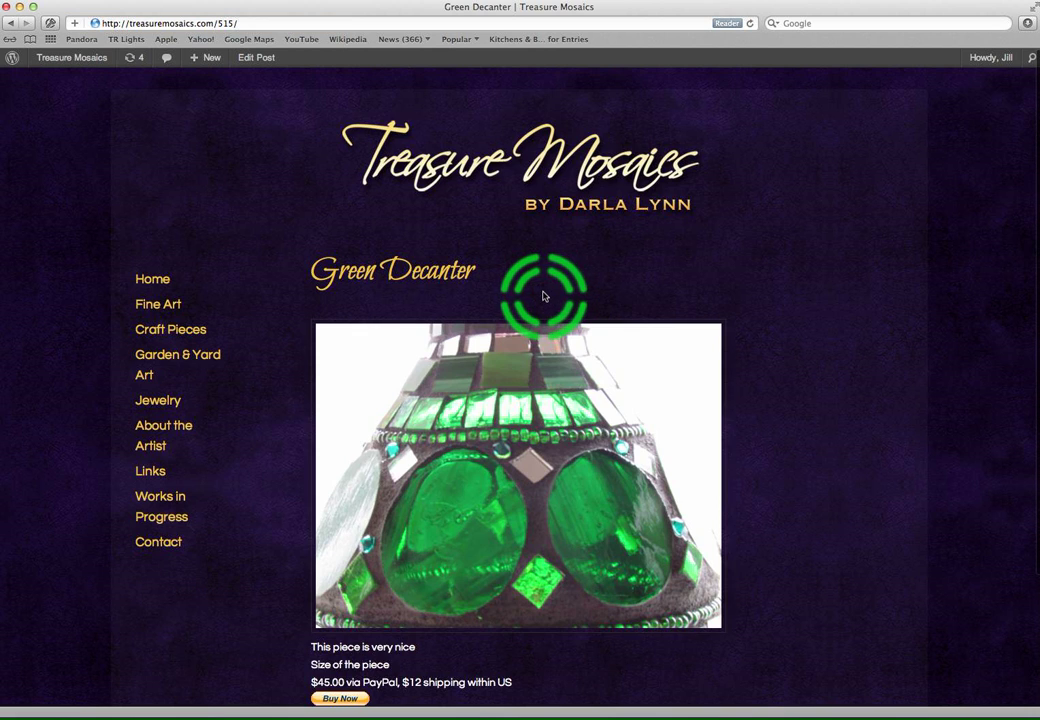
{"action": "scroll", "coordinate": [543, 296], "scroll_direction": "down", "scroll_amount": 4}
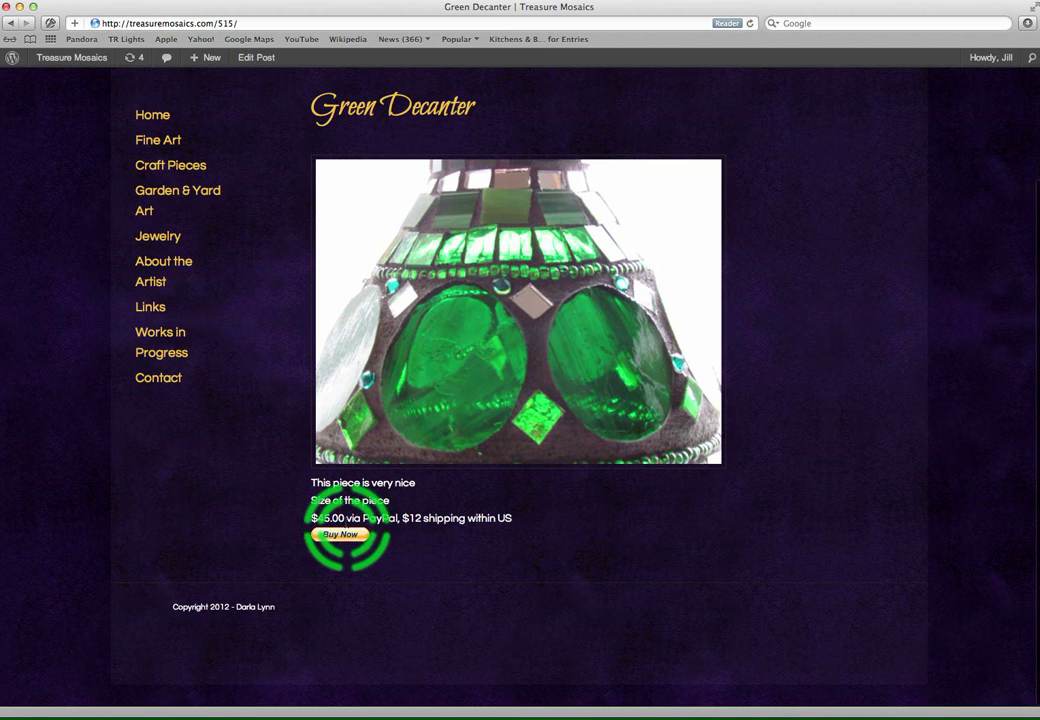
Step: Test the Buy Now button, review the item price and shipping in the PayPal order summary, and close the PayPal page
{"action": "left_click", "coordinate": [352, 538]}
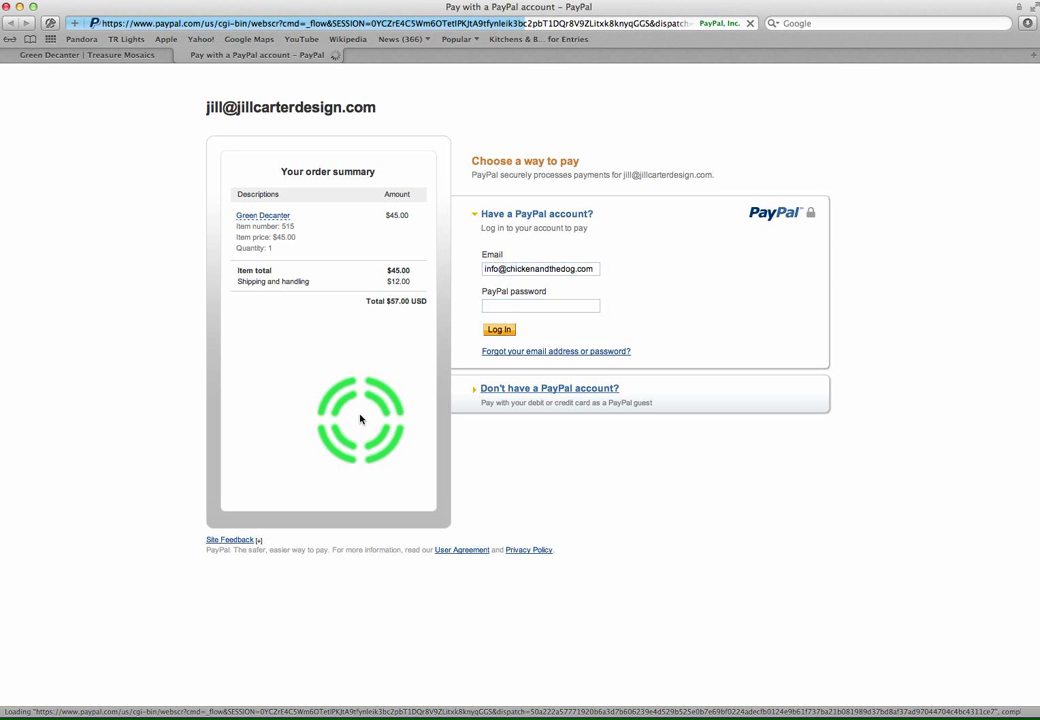
{"action": "left_click", "coordinate": [420, 308]}
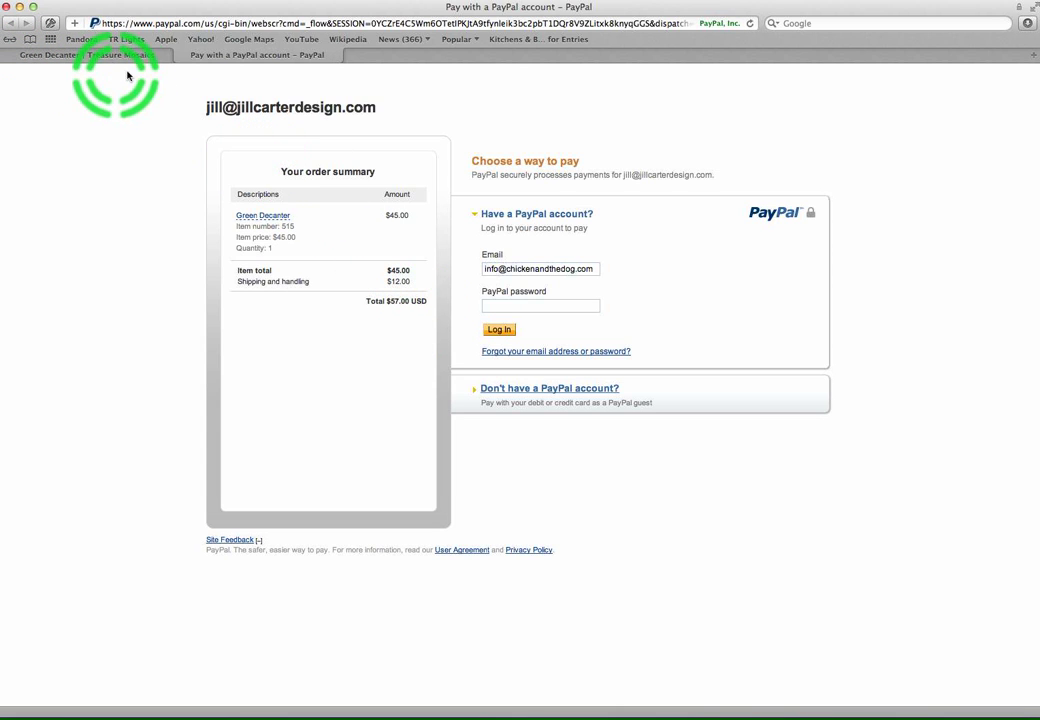
{"action": "left_click", "coordinate": [180, 57]}
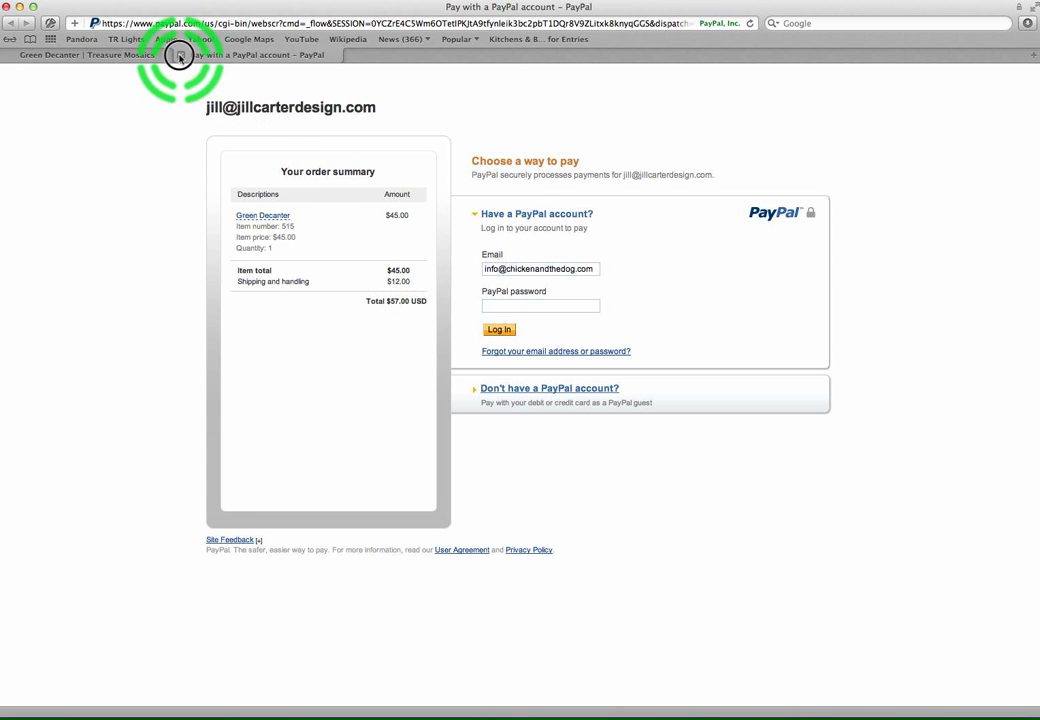